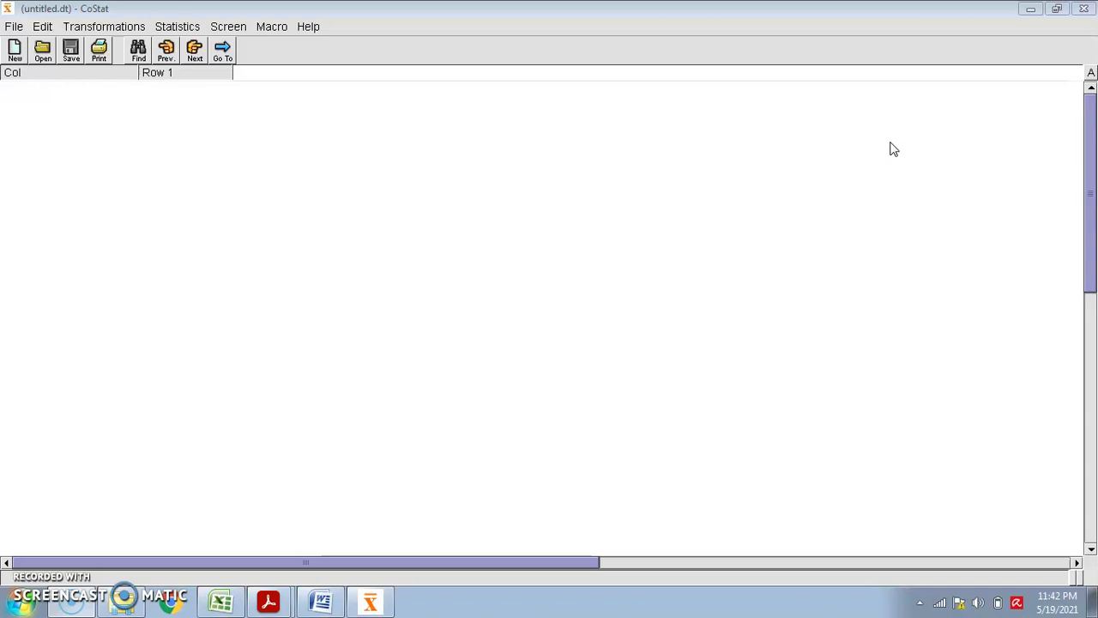
# Review the experiment types offered by the ANOVA analysis and close its dialog without running it.
pyautogui.click(181, 28)
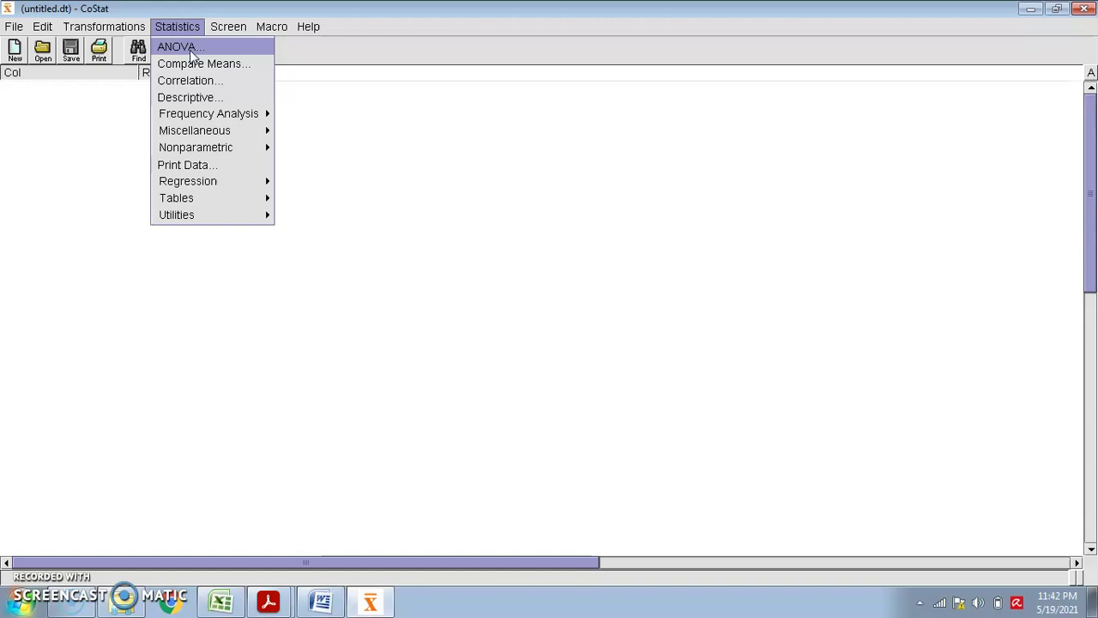
pyautogui.click(193, 51)
pyautogui.click(215, 48)
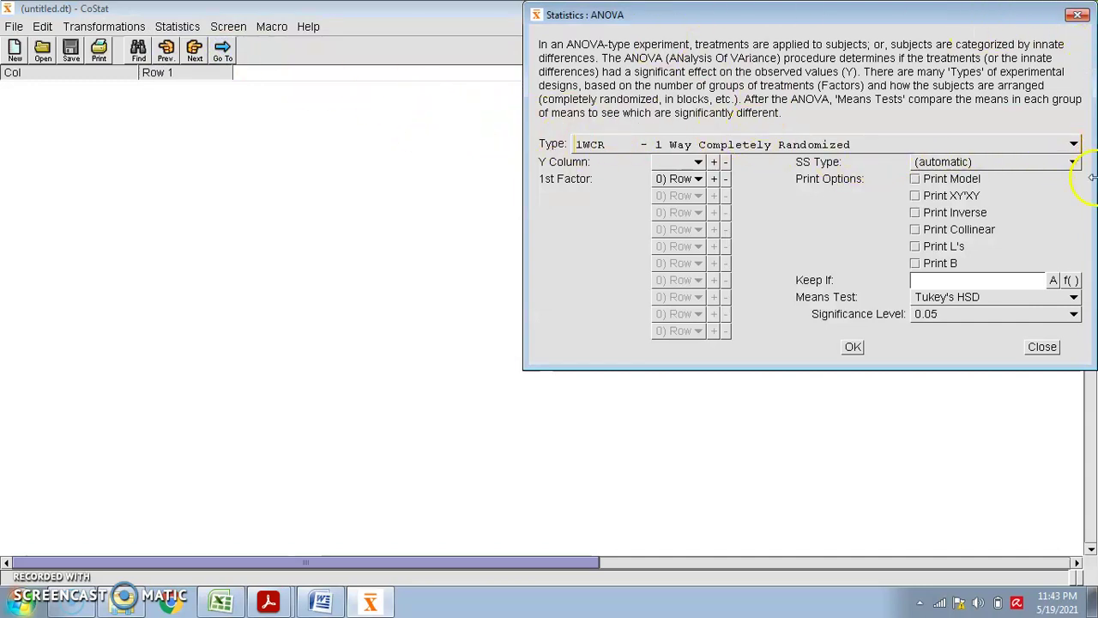
pyautogui.click(682, 150)
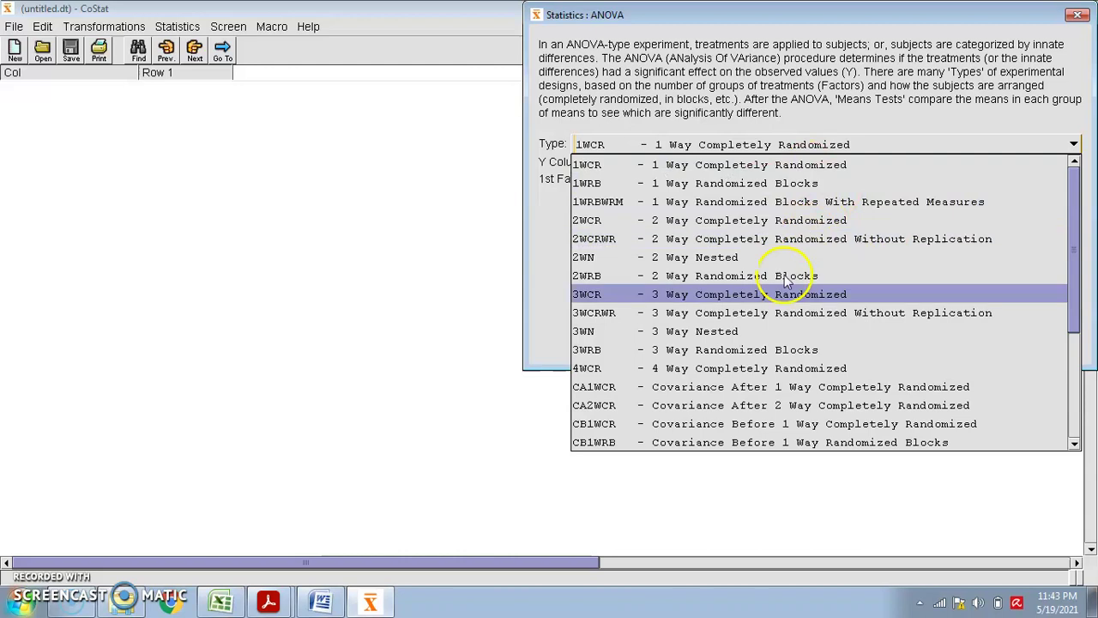
pyautogui.scroll(-3, 775, 309)
pyautogui.scroll(-1, 772, 315)
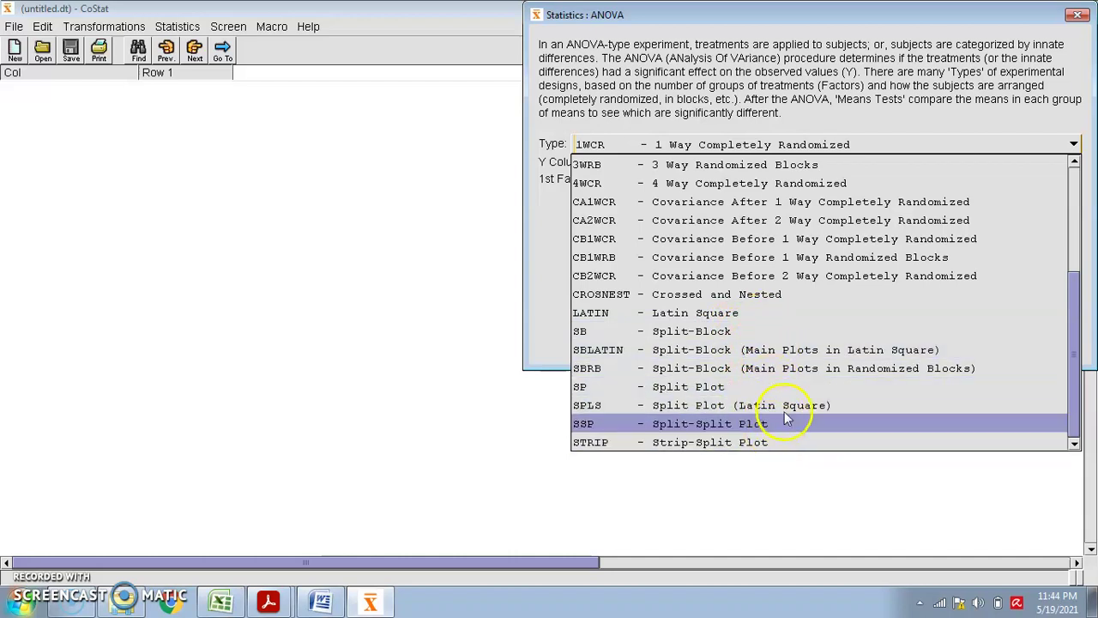
pyautogui.click(974, 148)
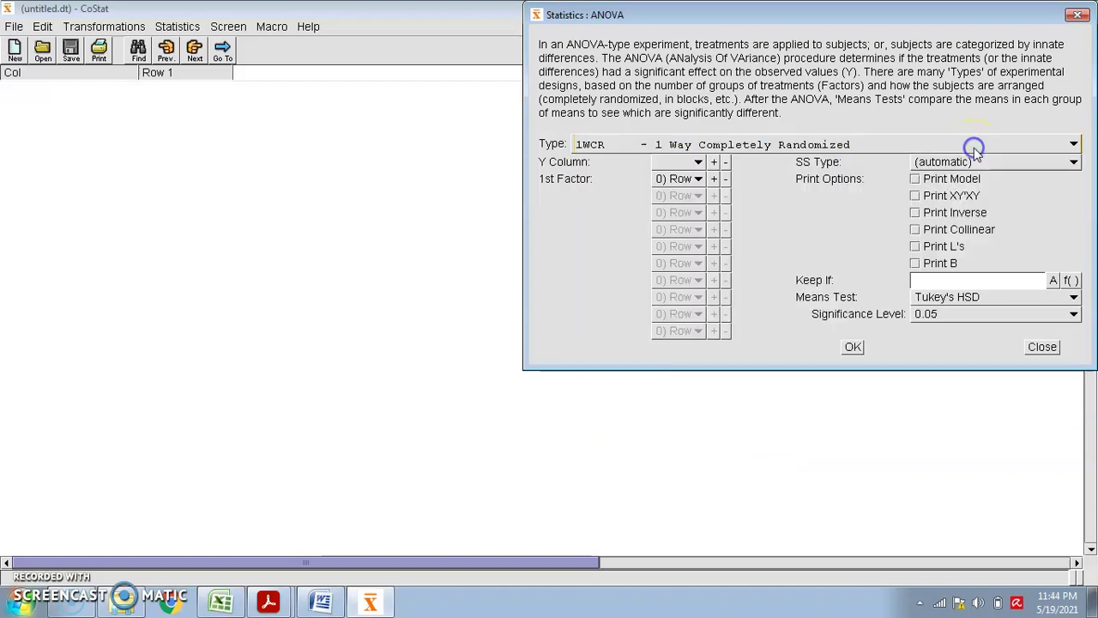
pyautogui.click(1075, 15)
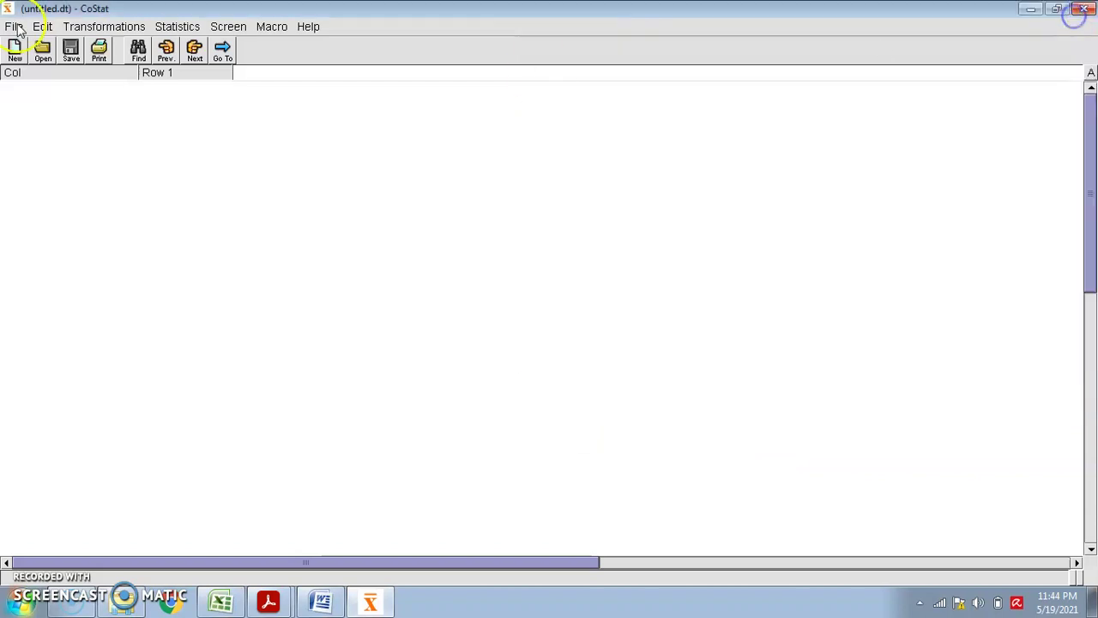
pyautogui.click(177, 27)
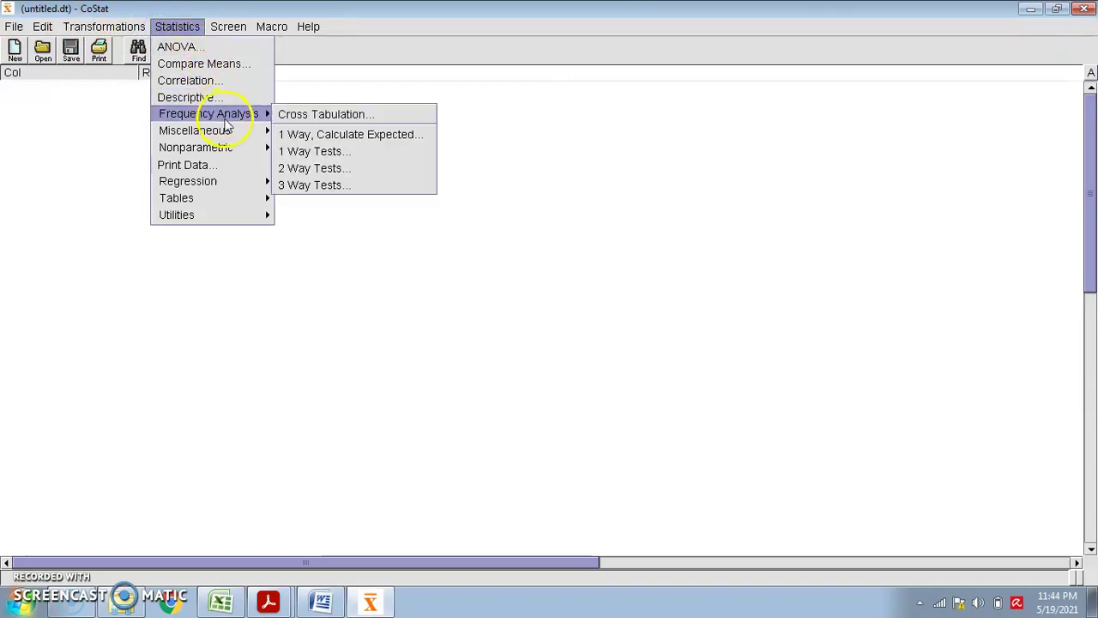
pyautogui.moveTo(230, 141)
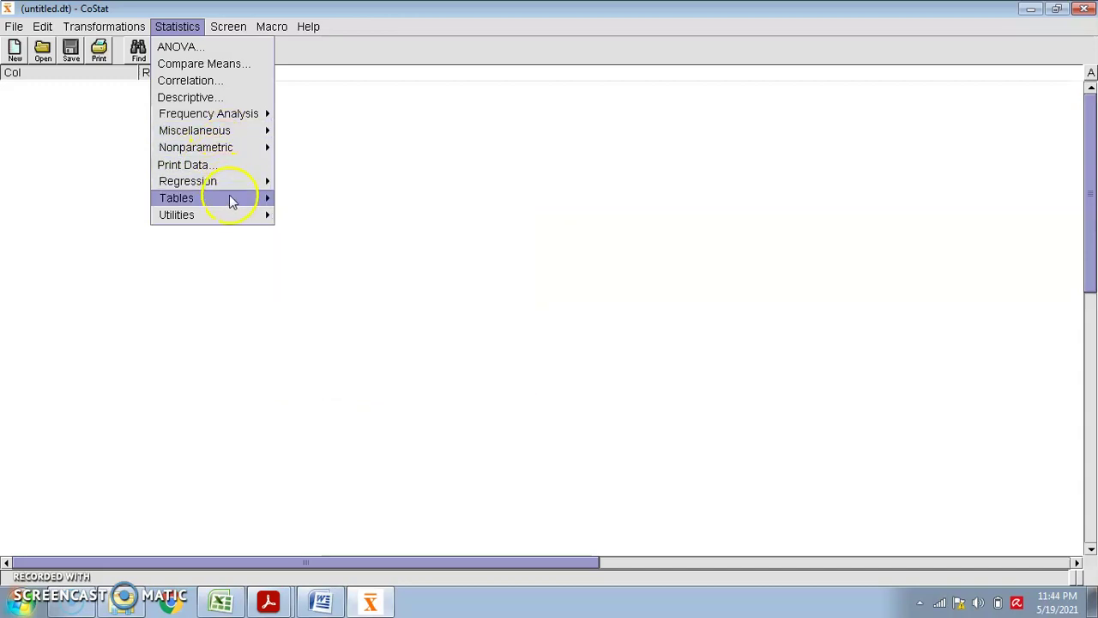
pyautogui.moveTo(230, 187)
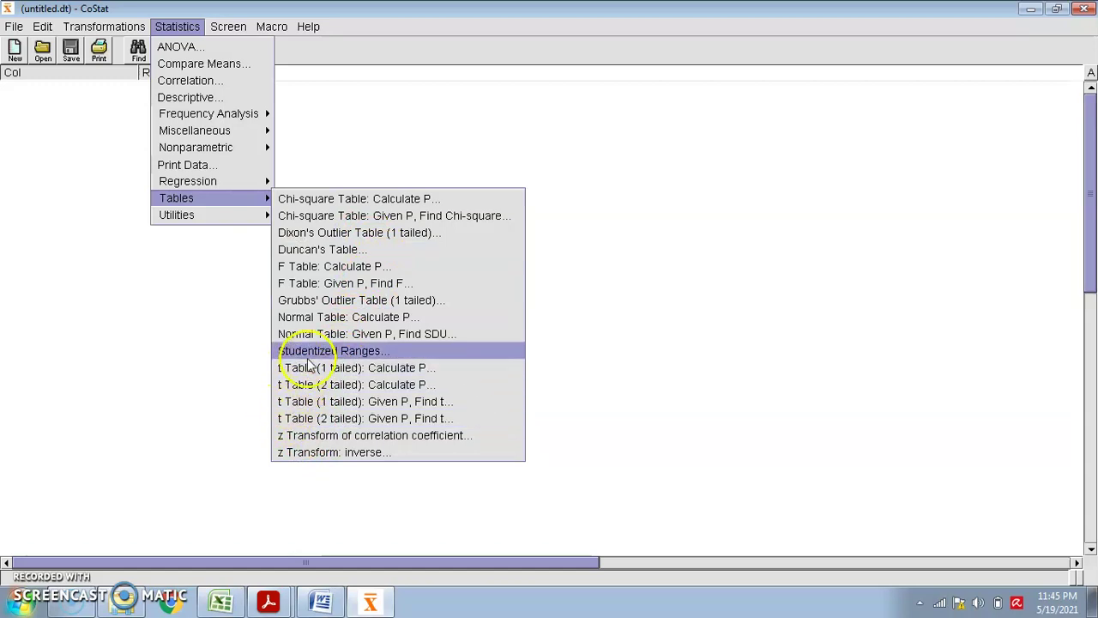
pyautogui.click(305, 202)
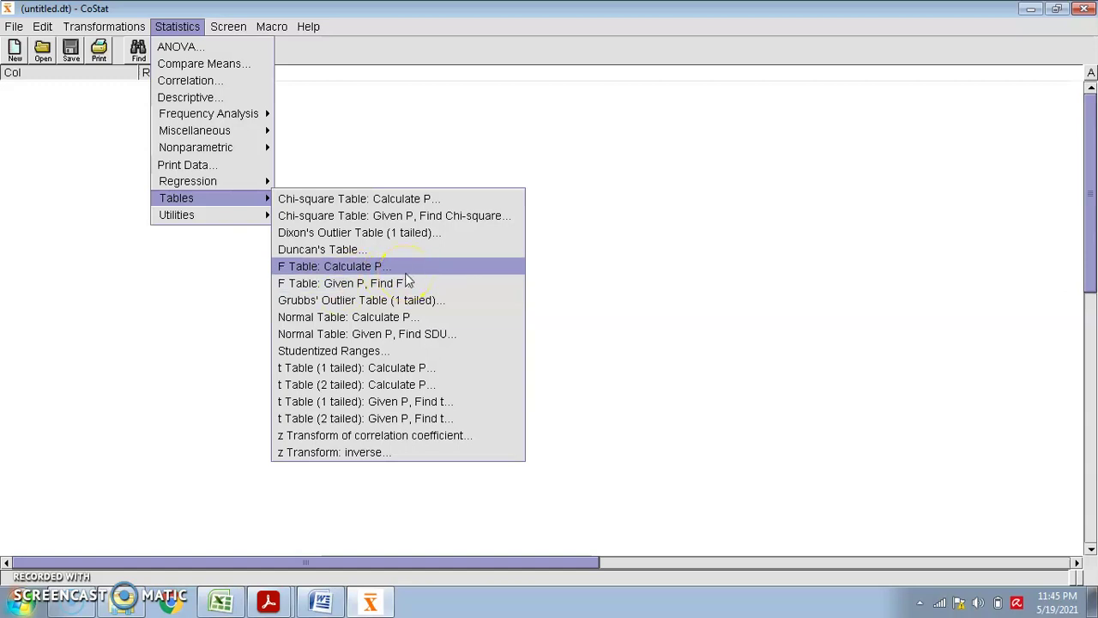
pyautogui.click(709, 330)
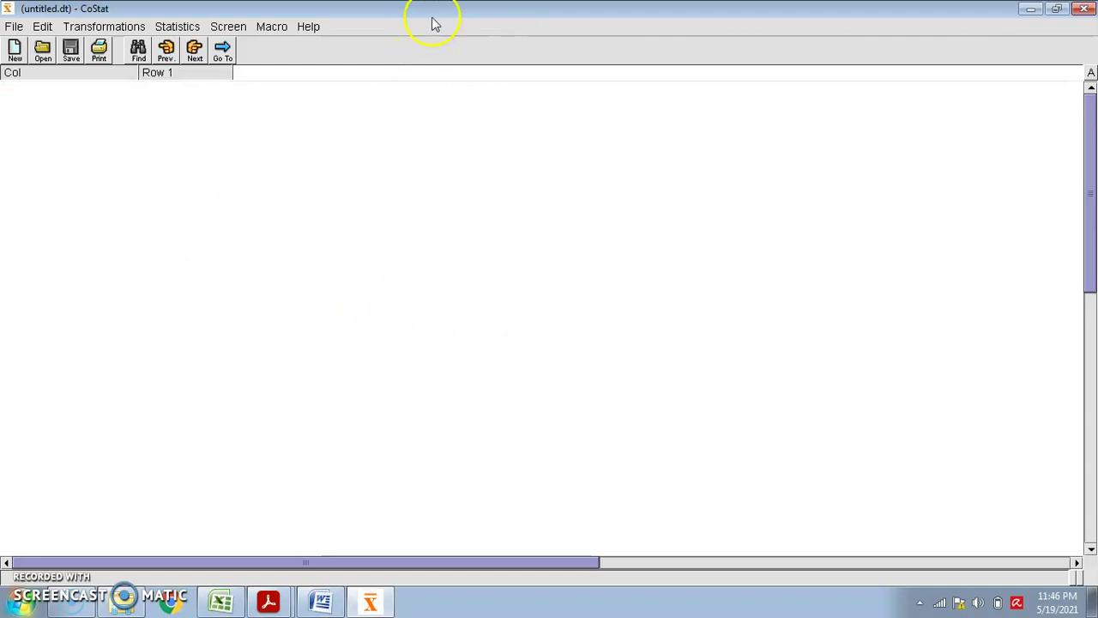
# Switch to the Excel trial data and view the Contoh Kasus 1 problem in Rancangan Acak Lengkap.pdf.
pyautogui.click(222, 598)
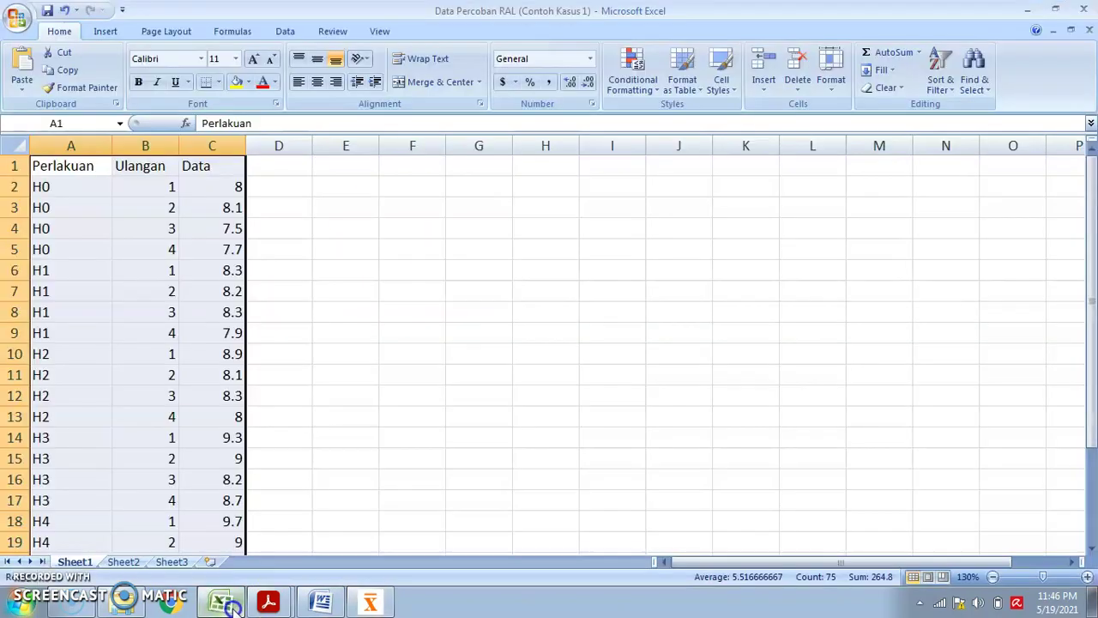
pyautogui.click(279, 186)
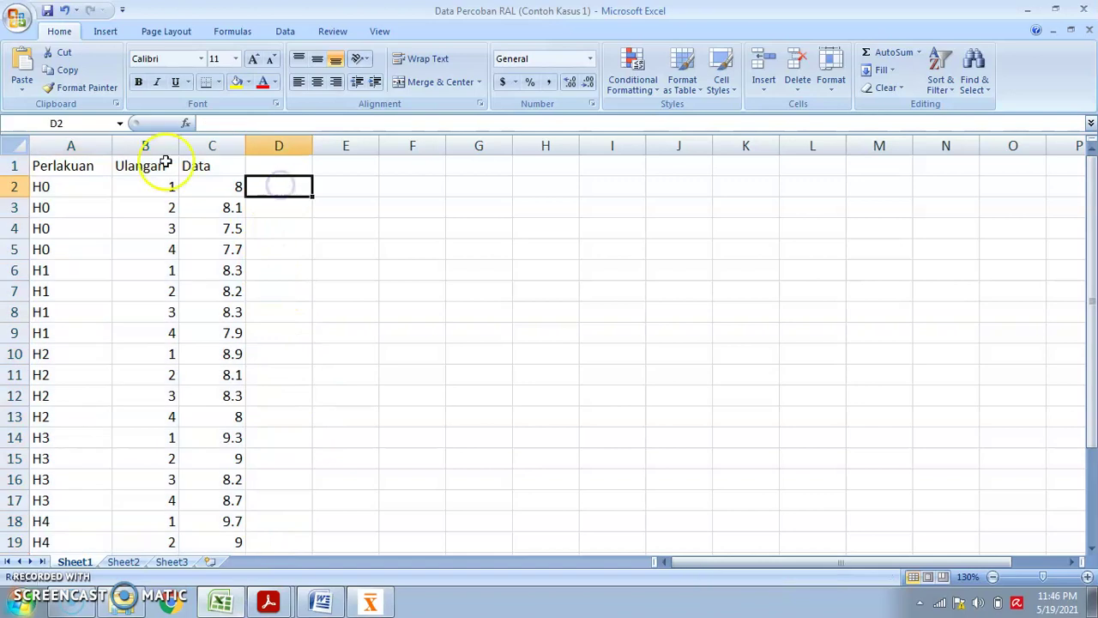
pyautogui.click(99, 167)
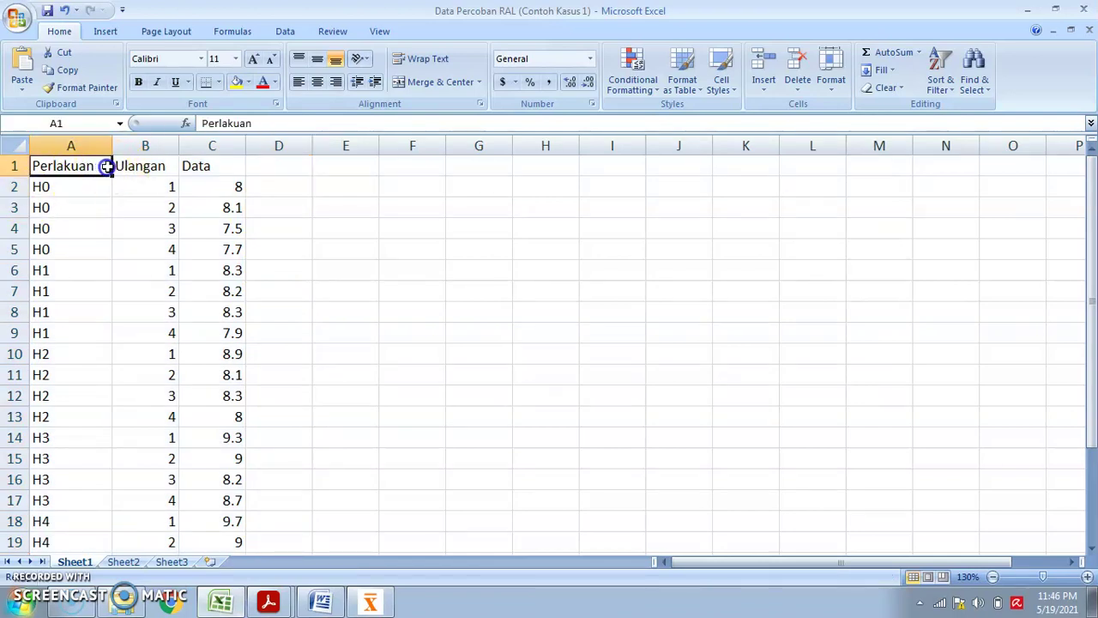
pyautogui.click(268, 601)
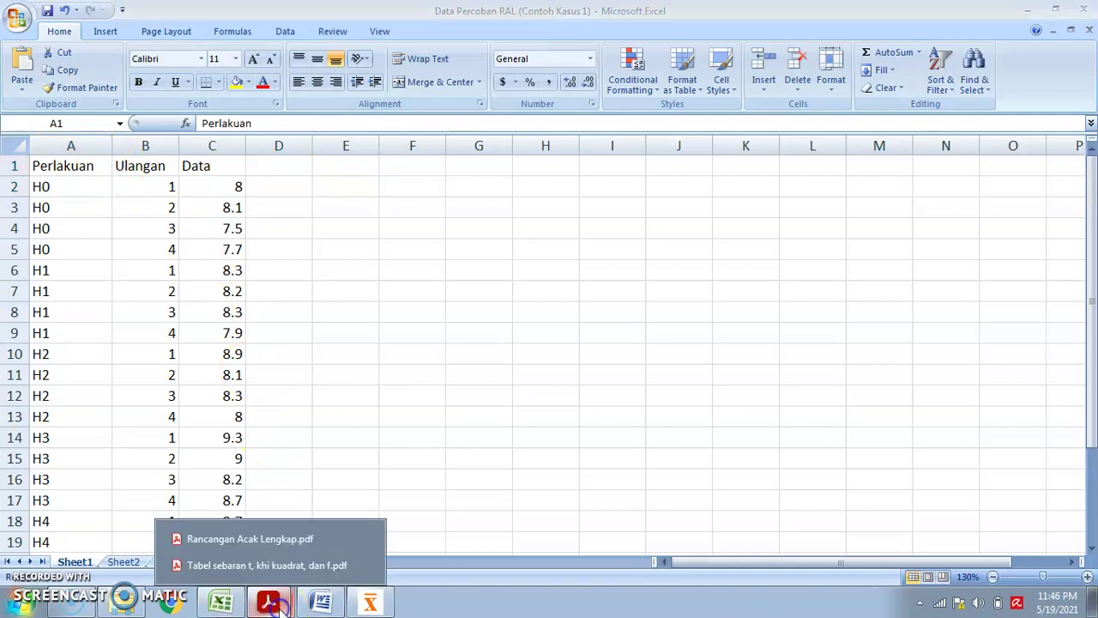
pyautogui.click(268, 539)
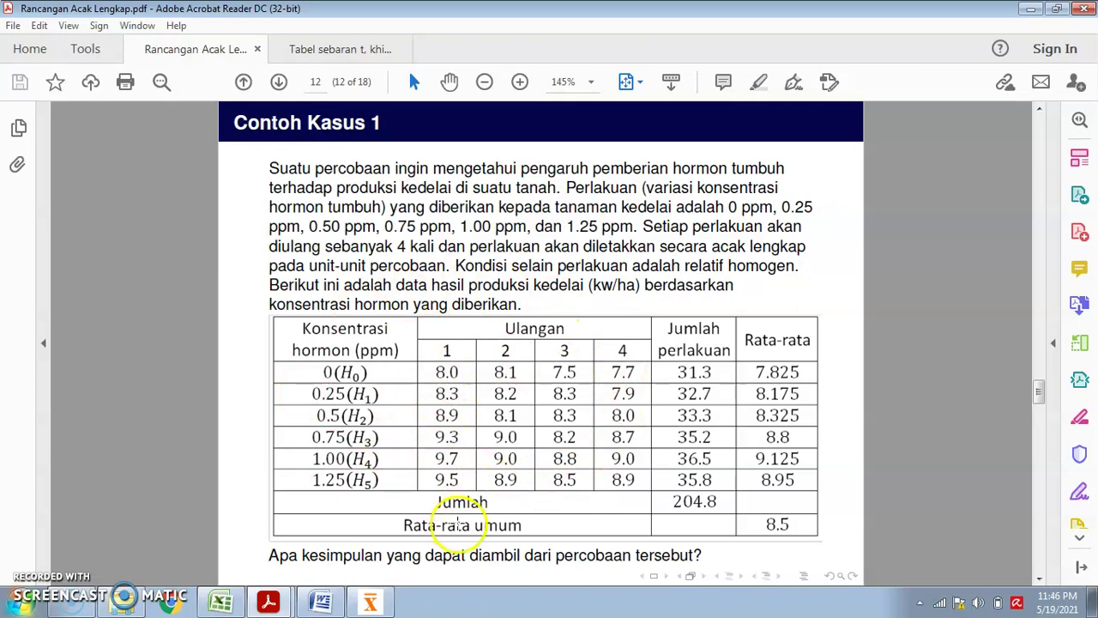
# Return to the Excel workbook and examine the H0 entries in the Perlakuan column, cells A2 to A5.
pyautogui.click(228, 605)
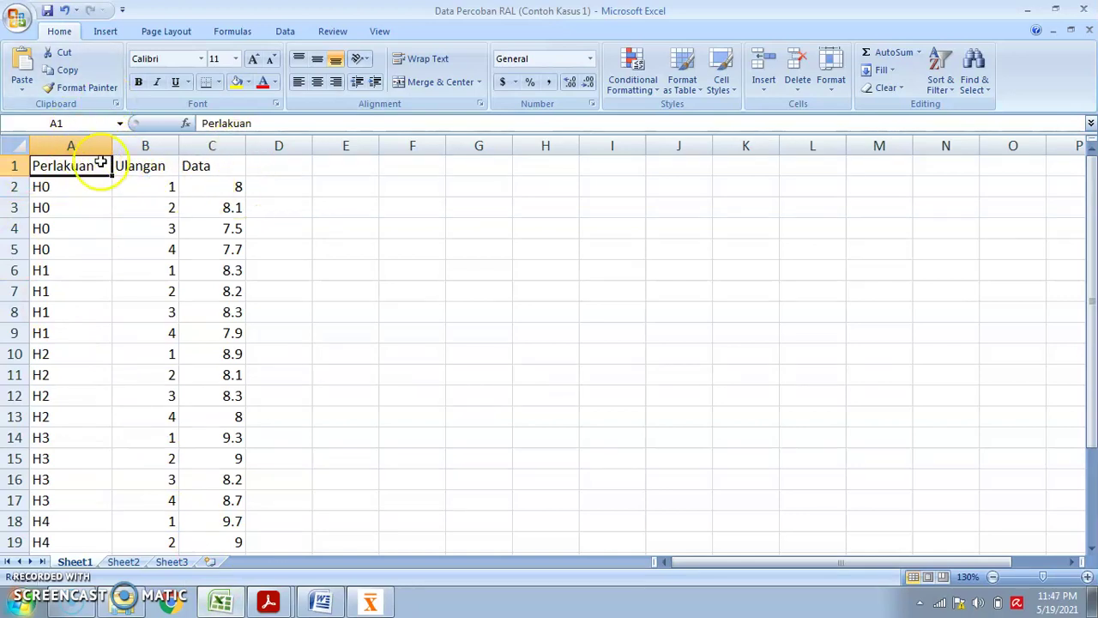
pyautogui.click(81, 188)
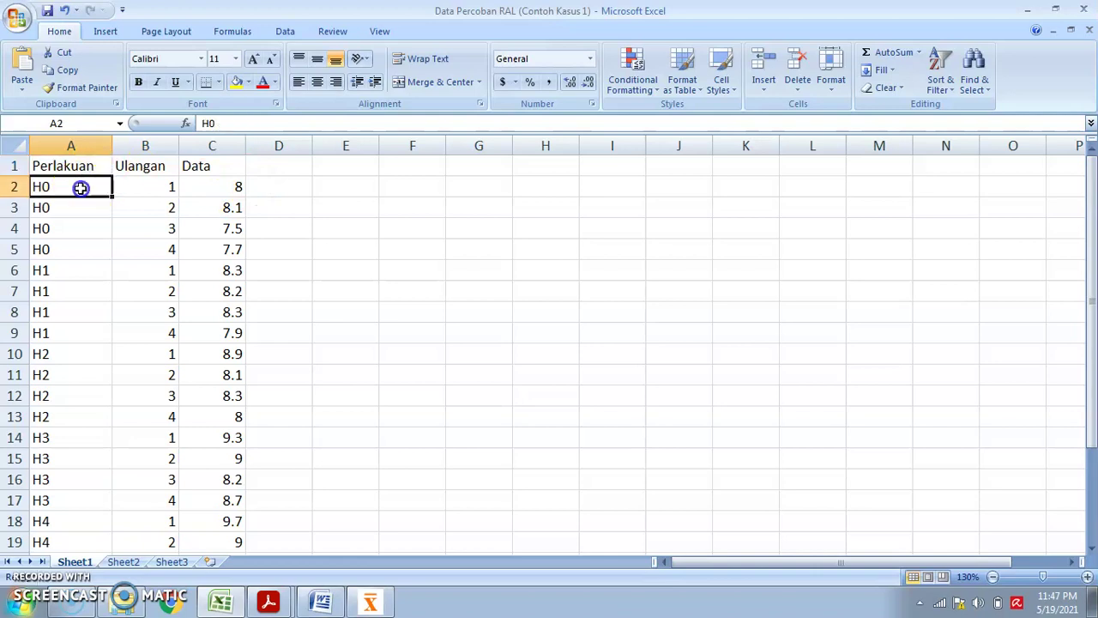
pyautogui.click(80, 208)
pyautogui.click(78, 228)
pyautogui.click(72, 250)
pyautogui.click(87, 185)
pyautogui.click(82, 208)
pyautogui.click(78, 229)
pyautogui.click(74, 253)
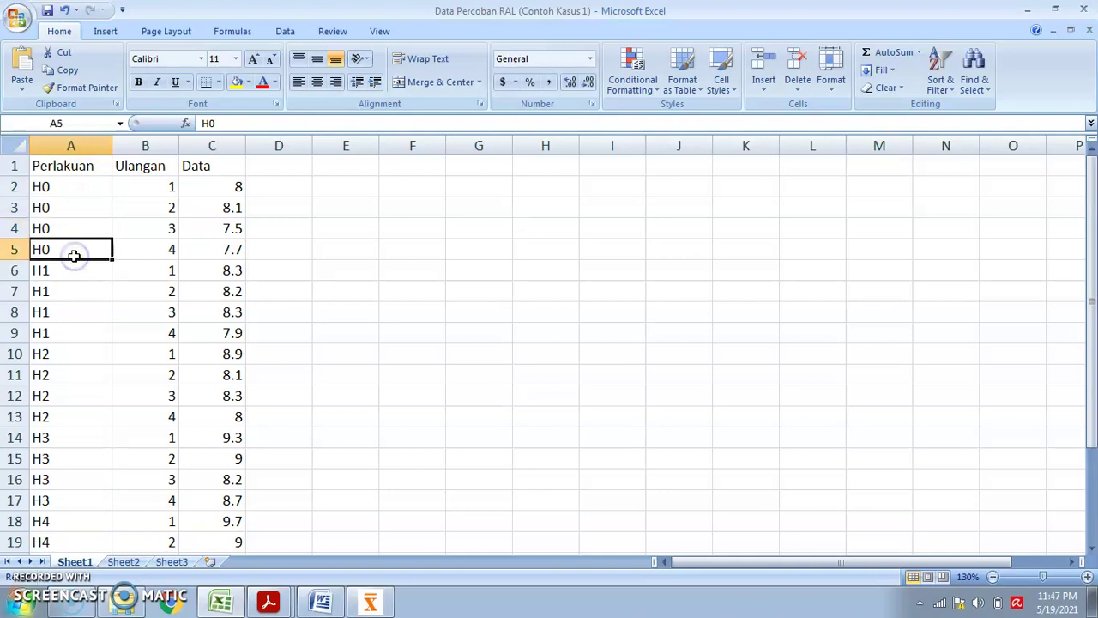
# Check how the H0 rows pair with their replicate numbers in the Ulangan column.
pyautogui.click(96, 185)
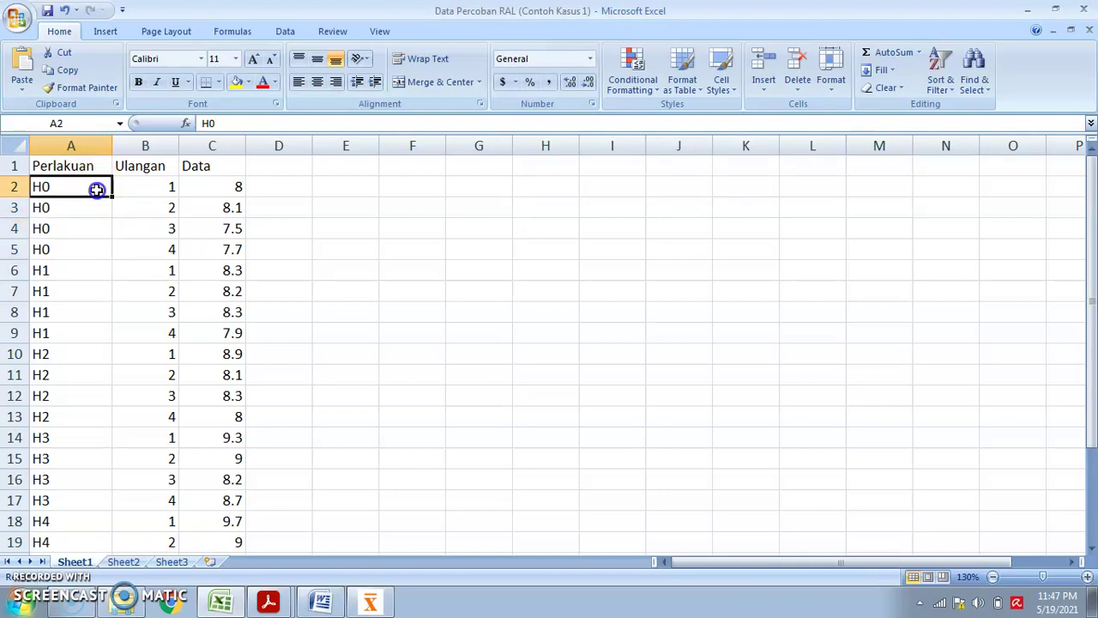
pyautogui.click(136, 188)
pyautogui.click(86, 206)
pyautogui.click(129, 211)
pyautogui.click(91, 247)
pyautogui.click(148, 252)
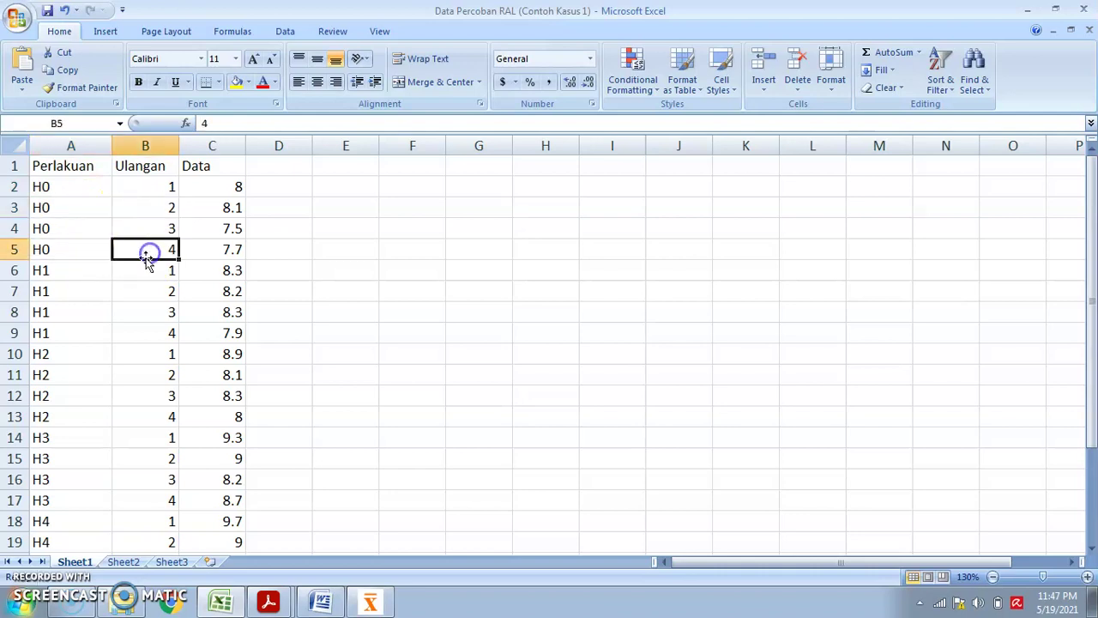
# Examine the H1 to H5 treatment entries in the Perlakuan column down to row 25.
pyautogui.click(72, 269)
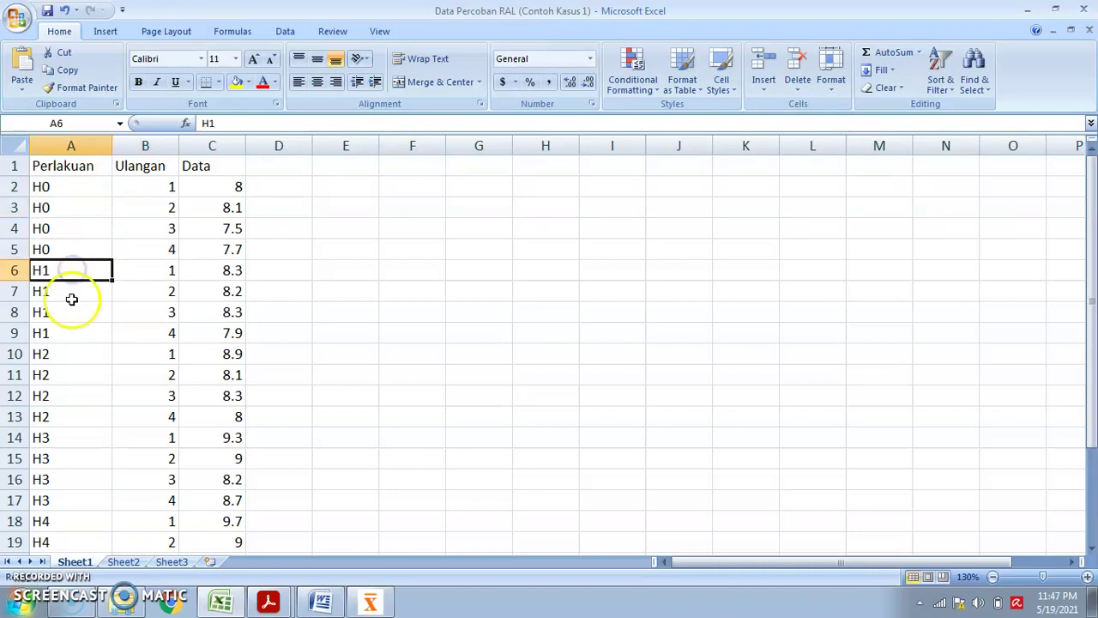
pyautogui.click(62, 336)
pyautogui.scroll(-1, 62, 336)
pyautogui.click(60, 292)
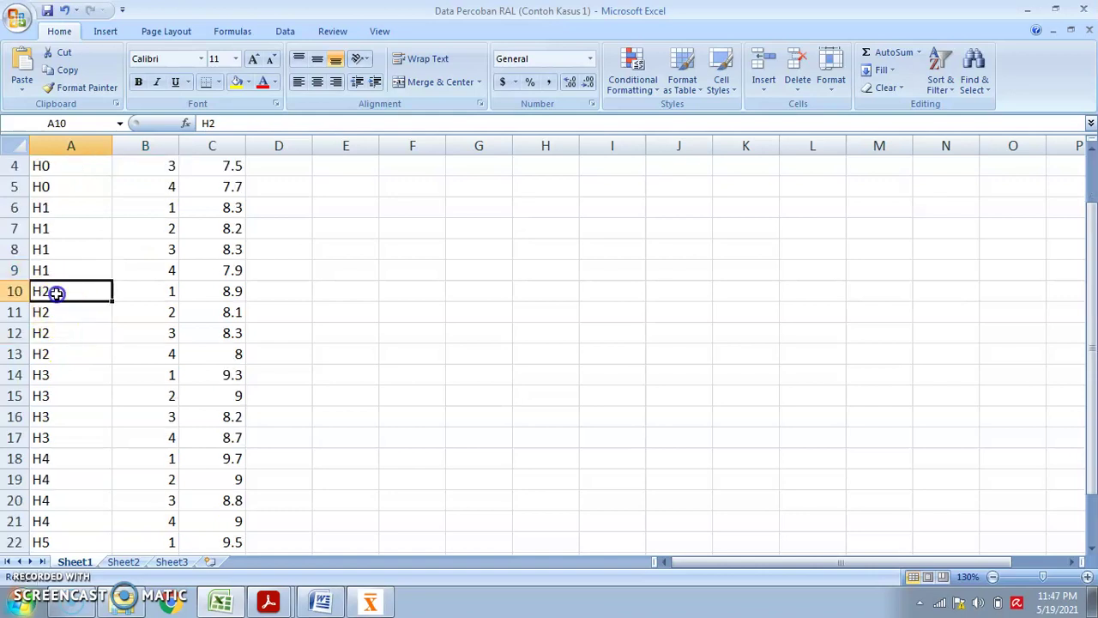
pyautogui.click(54, 352)
pyautogui.scroll(-1, 53, 352)
pyautogui.click(68, 318)
pyautogui.scroll(-1, 67, 332)
pyautogui.click(68, 331)
pyautogui.scroll(-1, 62, 354)
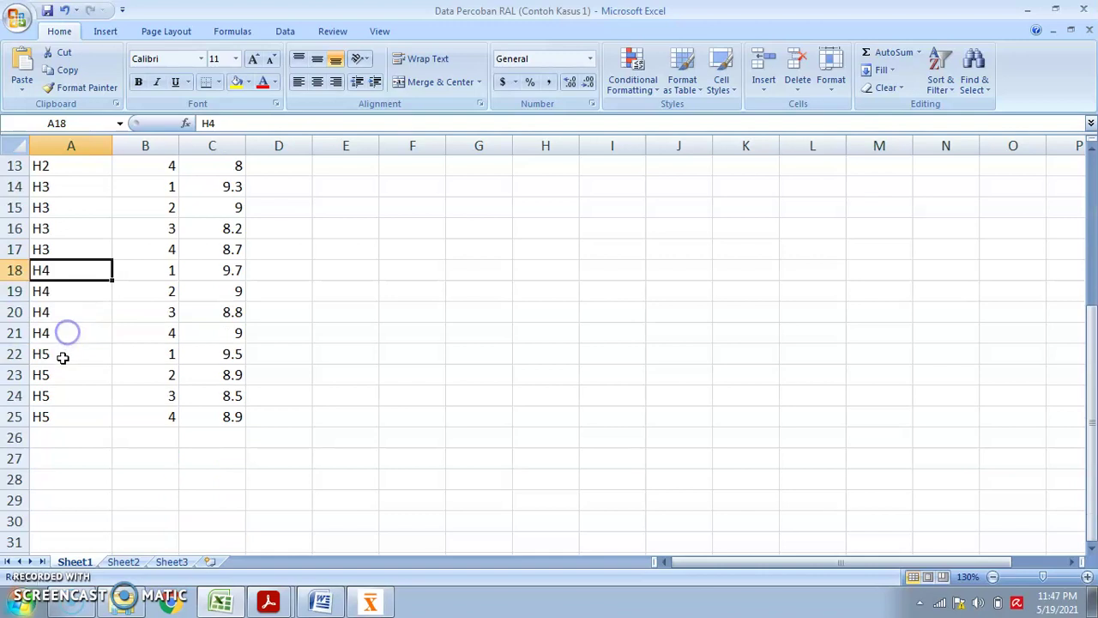
pyautogui.click(63, 357)
pyautogui.click(67, 378)
pyautogui.click(72, 396)
pyautogui.click(69, 417)
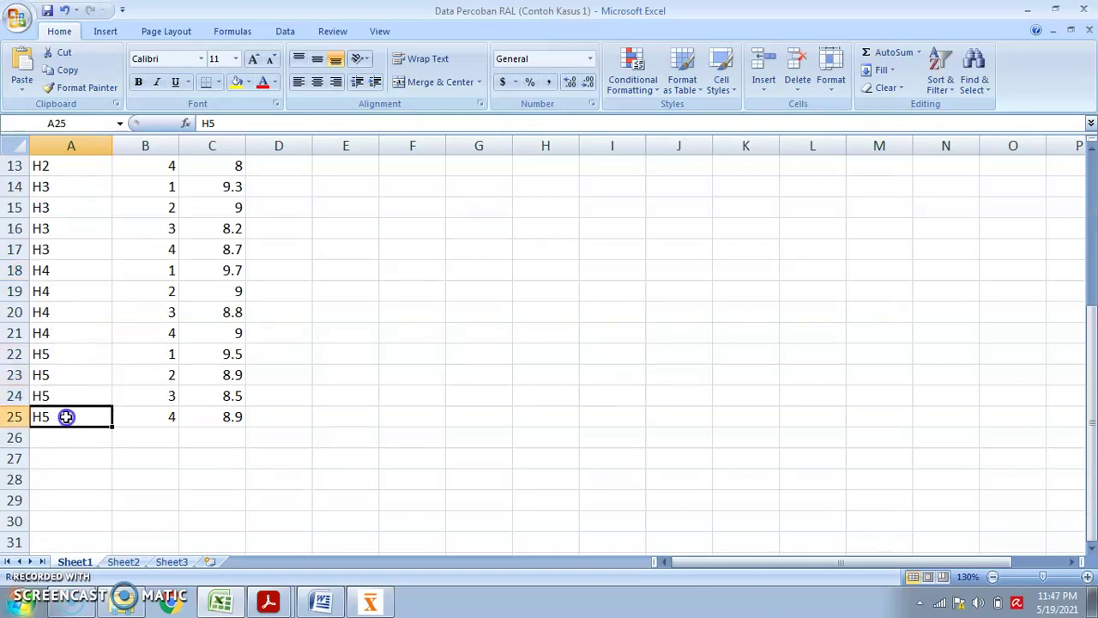
pyautogui.click(61, 353)
pyautogui.scroll(4, 188, 292)
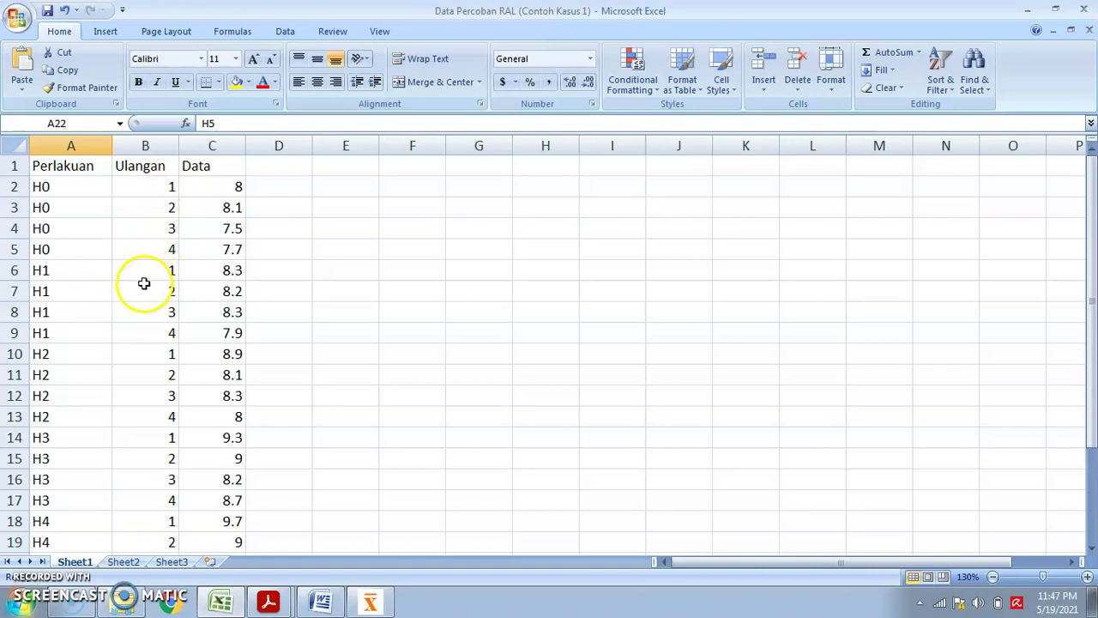
pyautogui.scroll(-5, 143, 336)
pyautogui.scroll(5, 143, 336)
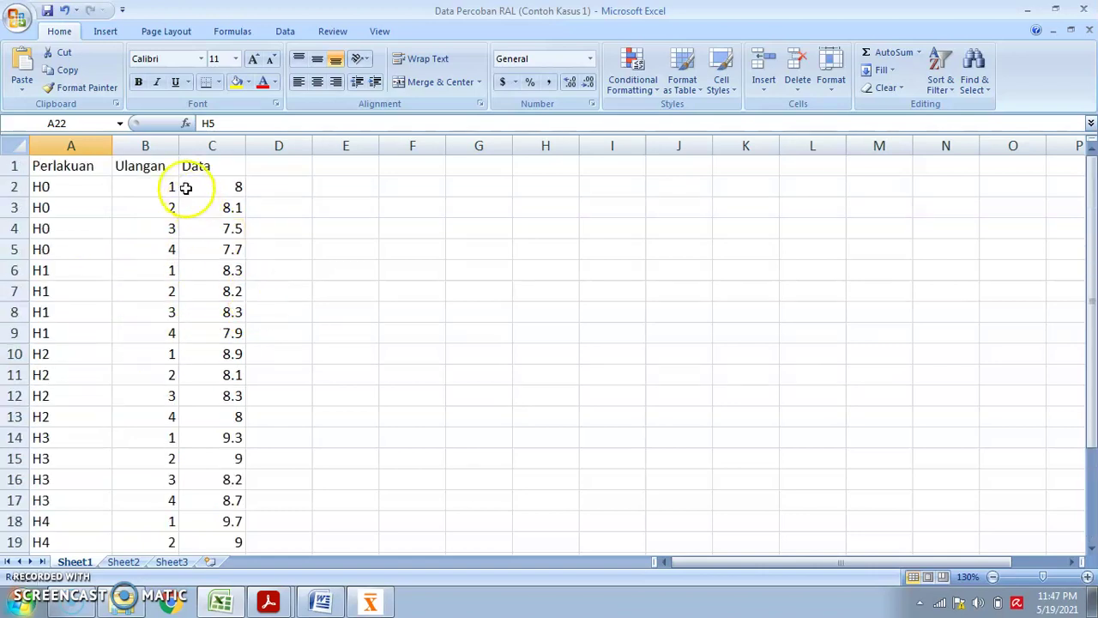
# Compare the values in the Data column with the replicate table in the Rancangan Acak Lengkap PDF.
pyautogui.click(232, 163)
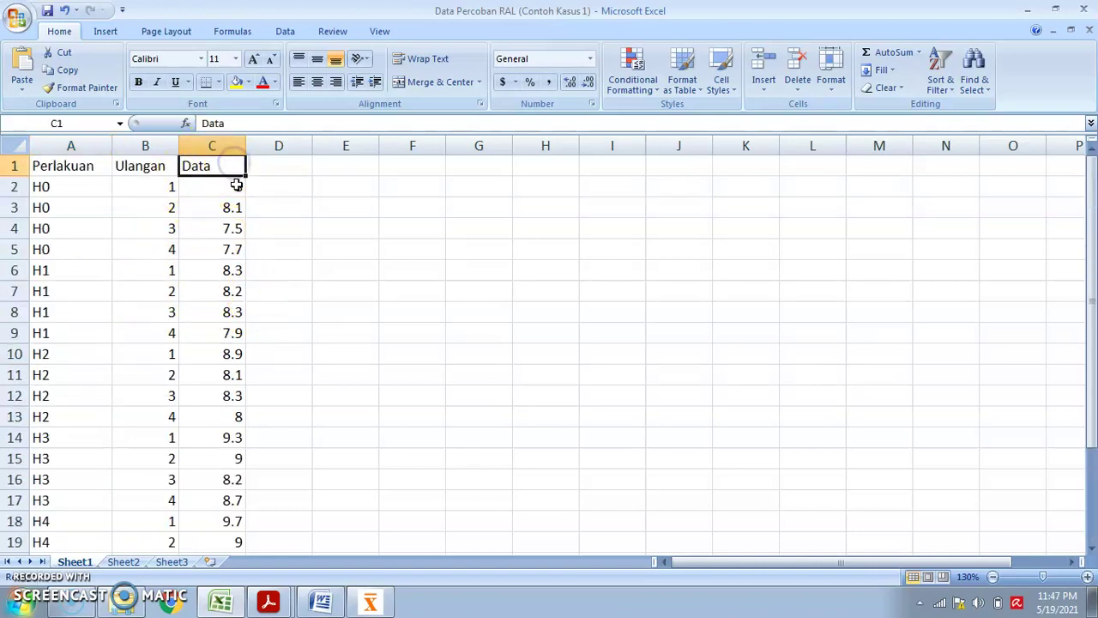
pyautogui.click(277, 606)
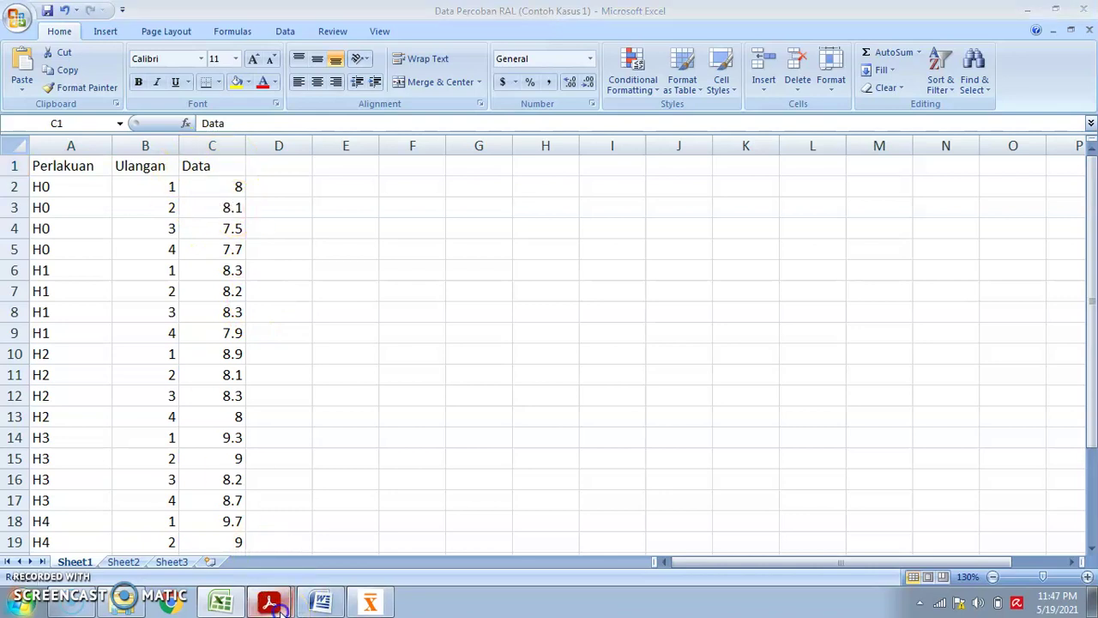
pyautogui.click(260, 539)
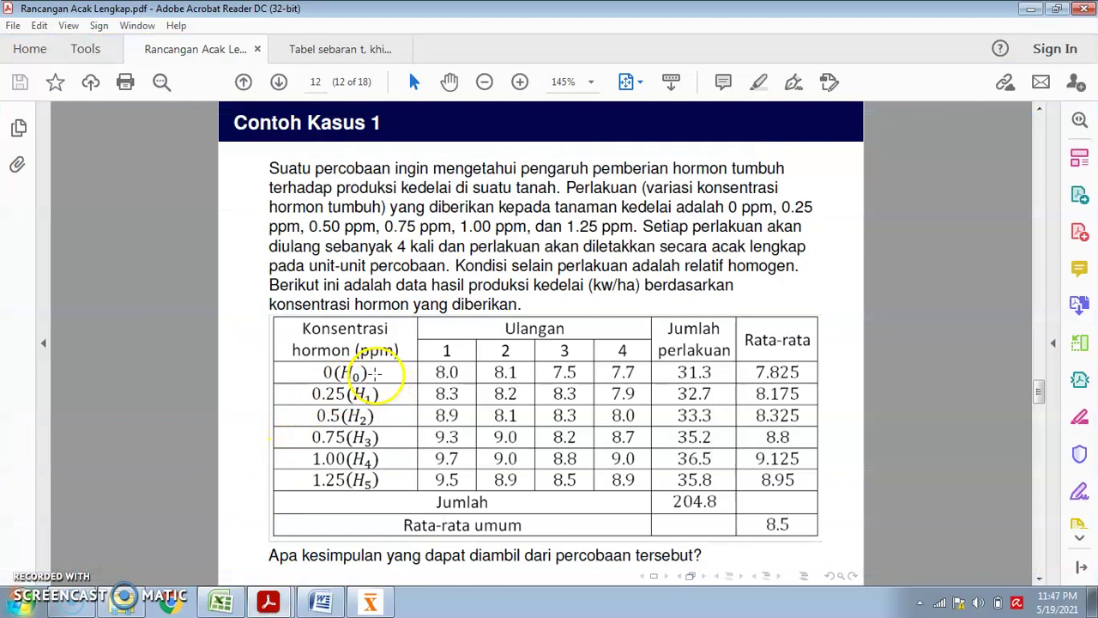
pyautogui.click(239, 605)
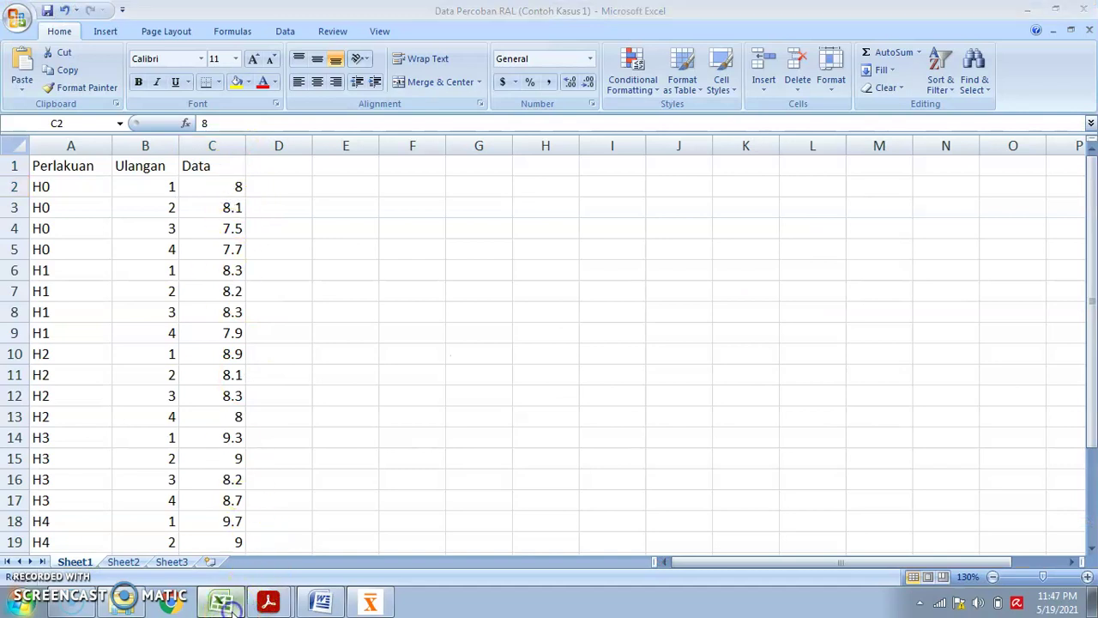
pyautogui.click(268, 601)
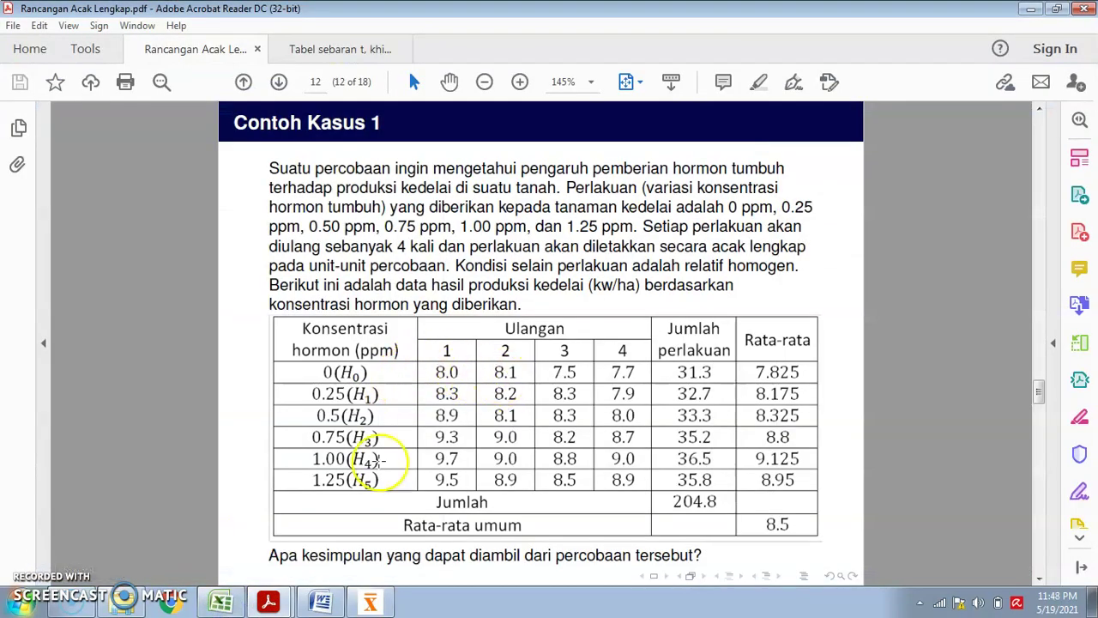
pyautogui.click(216, 602)
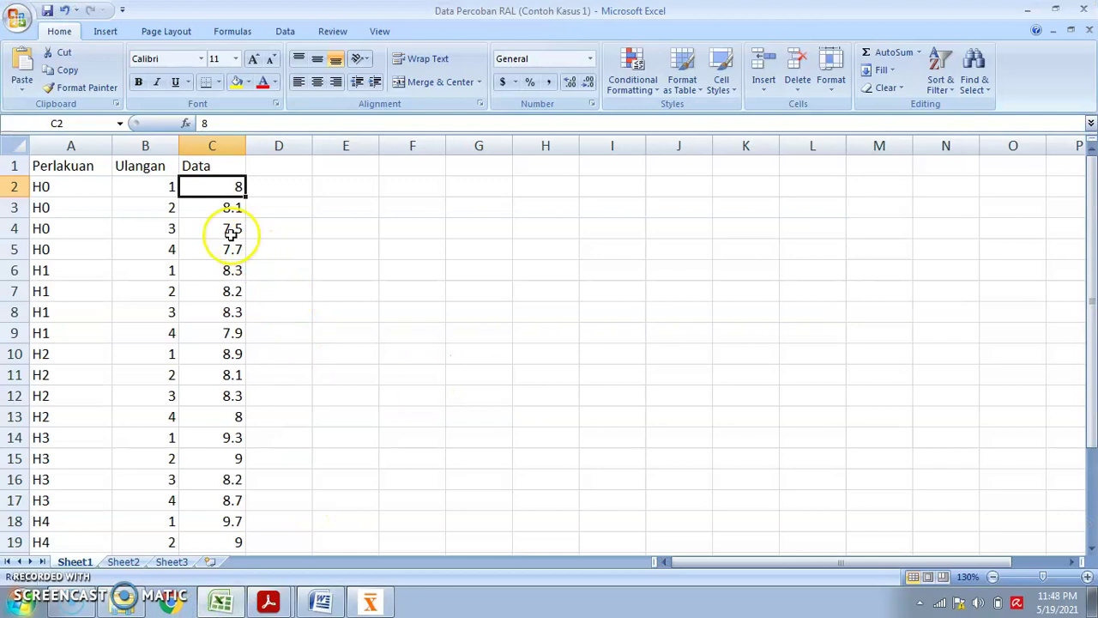
pyautogui.click(231, 233)
pyautogui.click(237, 256)
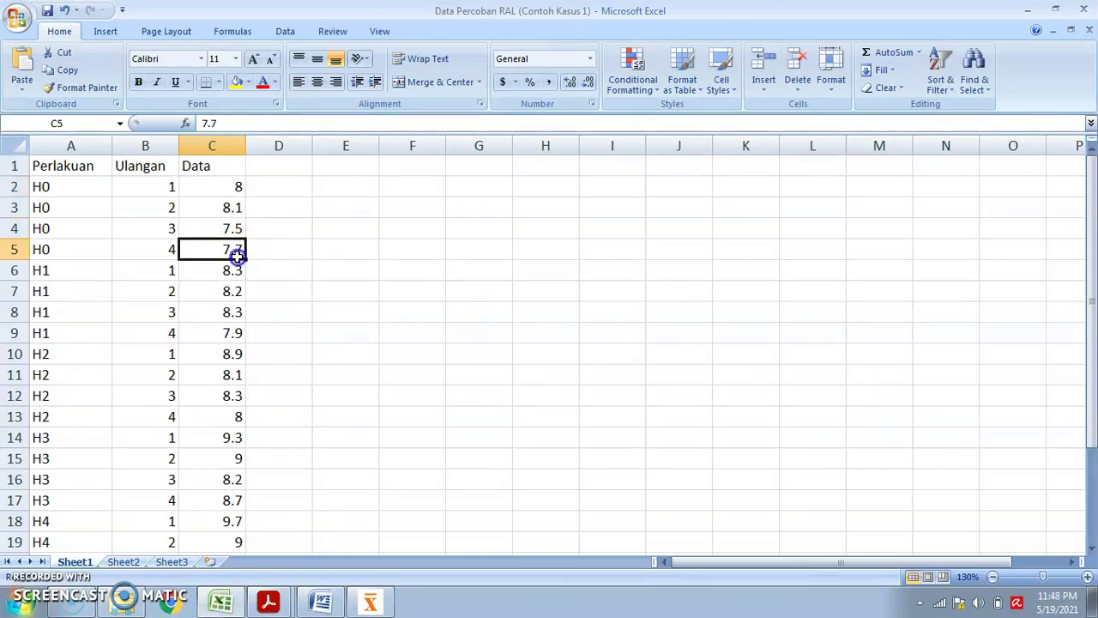
pyautogui.scroll(-4, 220, 541)
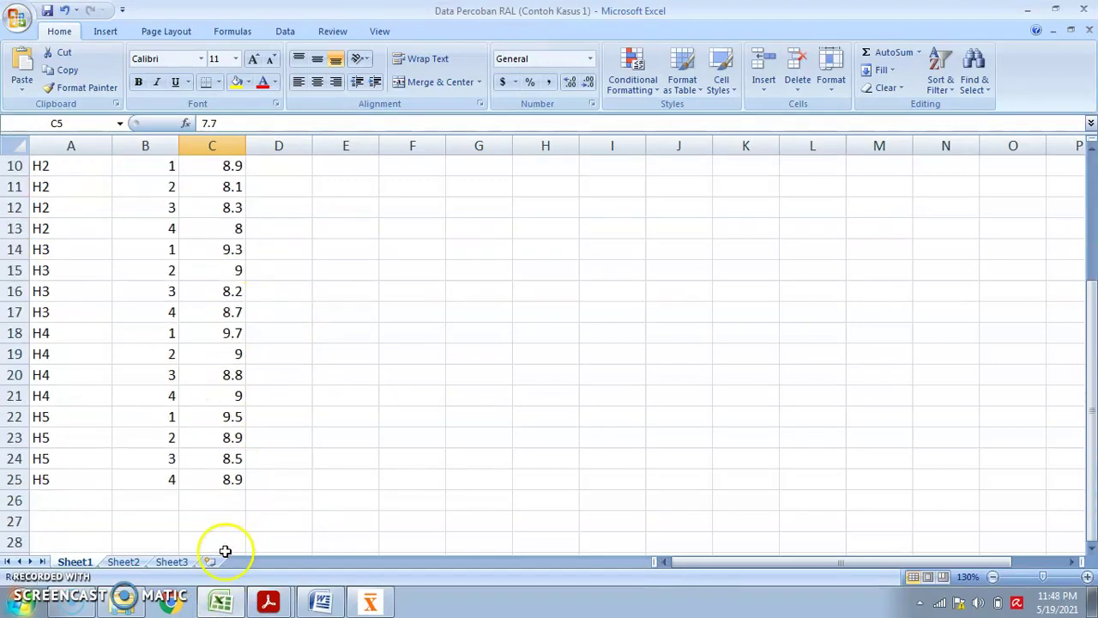
# Copy the whole data table with its headers, cells A1 to C25, from Sheet1.
pyautogui.click(229, 418)
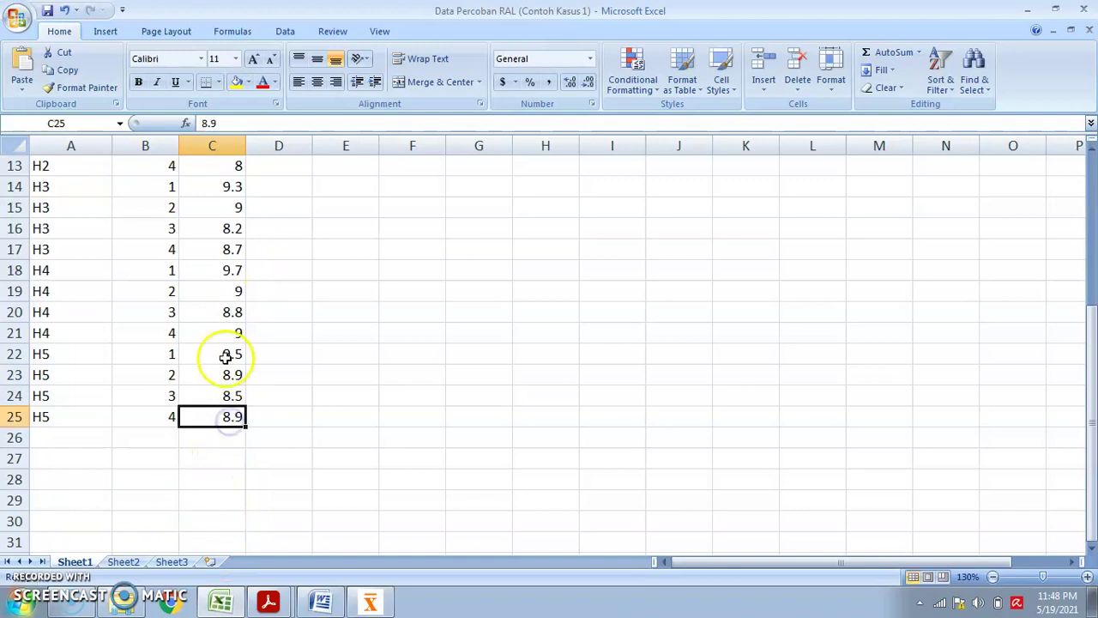
pyautogui.scroll(4, 225, 357)
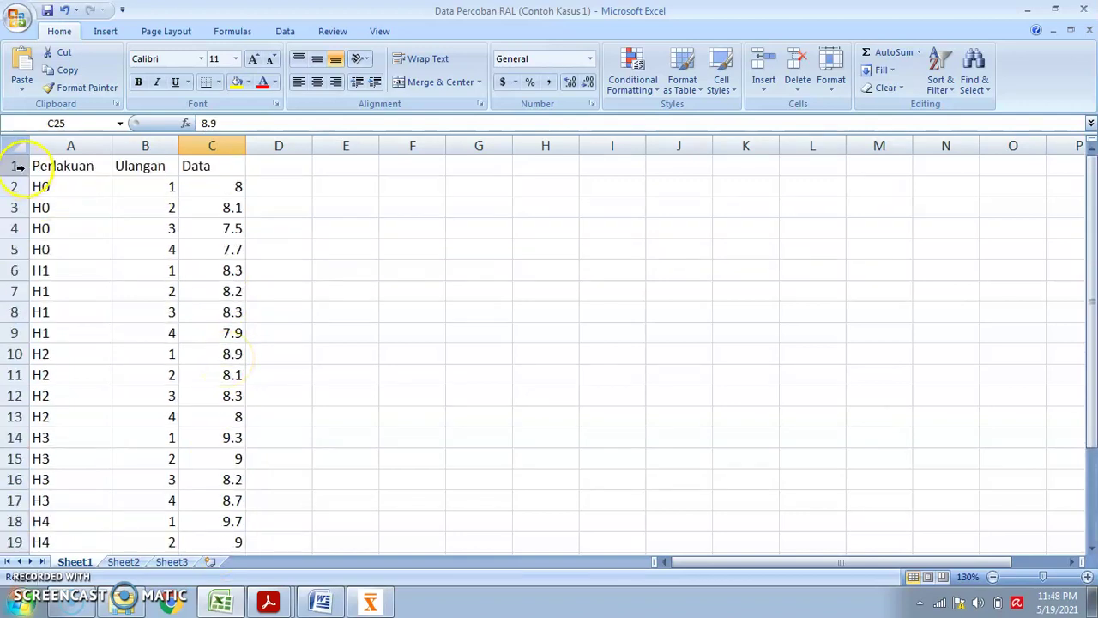
pyautogui.click(71, 166)
pyautogui.moveTo(72, 167); pyautogui.dragTo(226, 207)
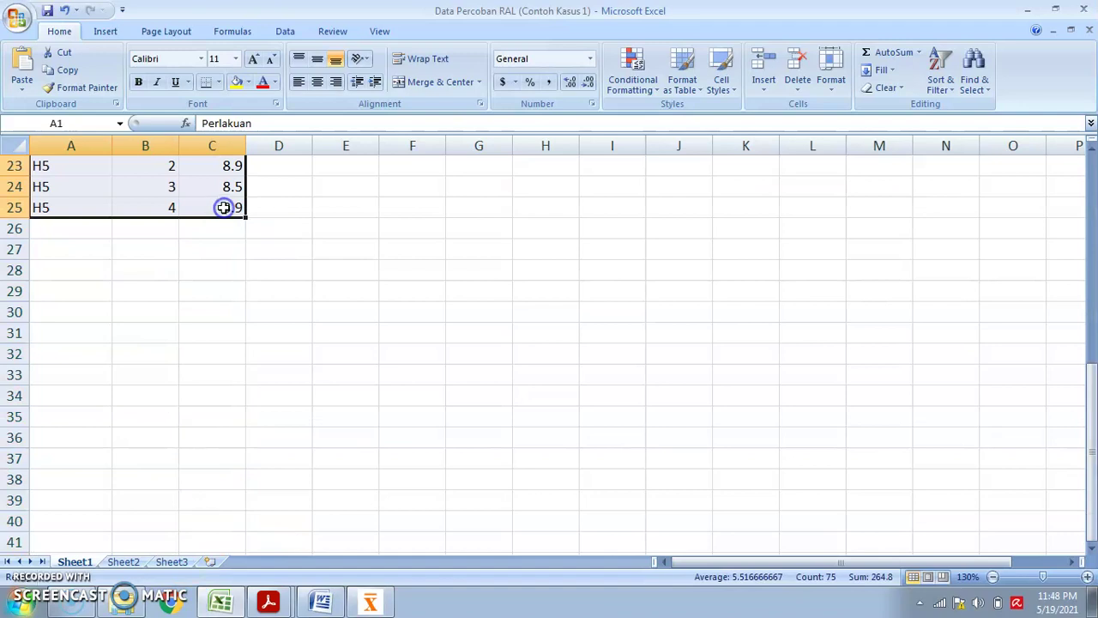
pyautogui.scroll(6, 226, 223)
pyautogui.scroll(1, 231, 222)
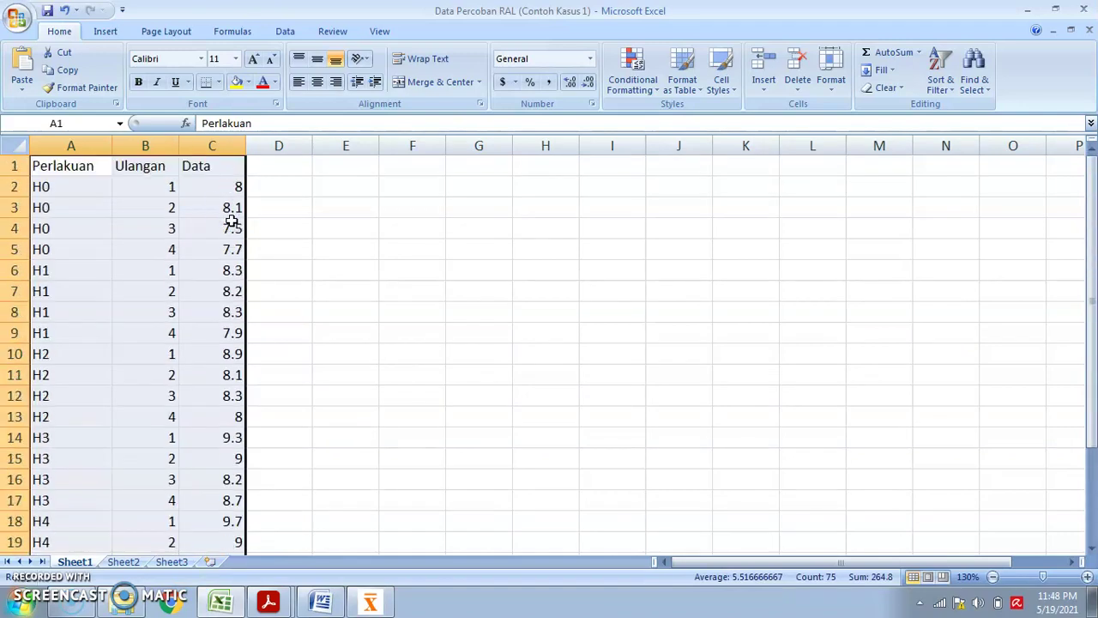
pyautogui.rightClick(207, 211)
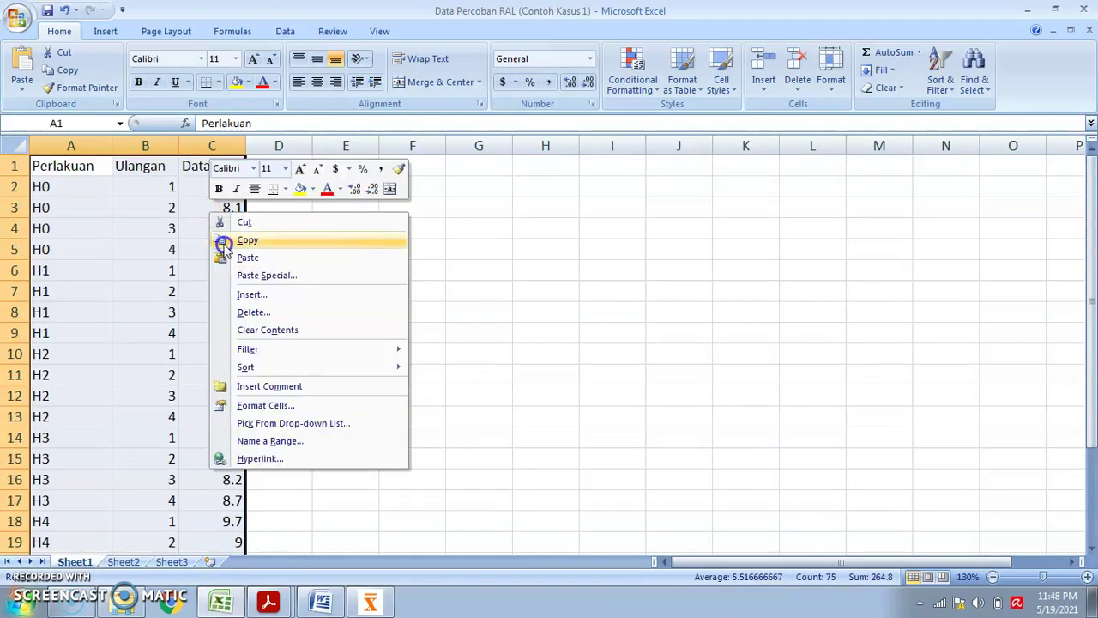
pyautogui.click(246, 240)
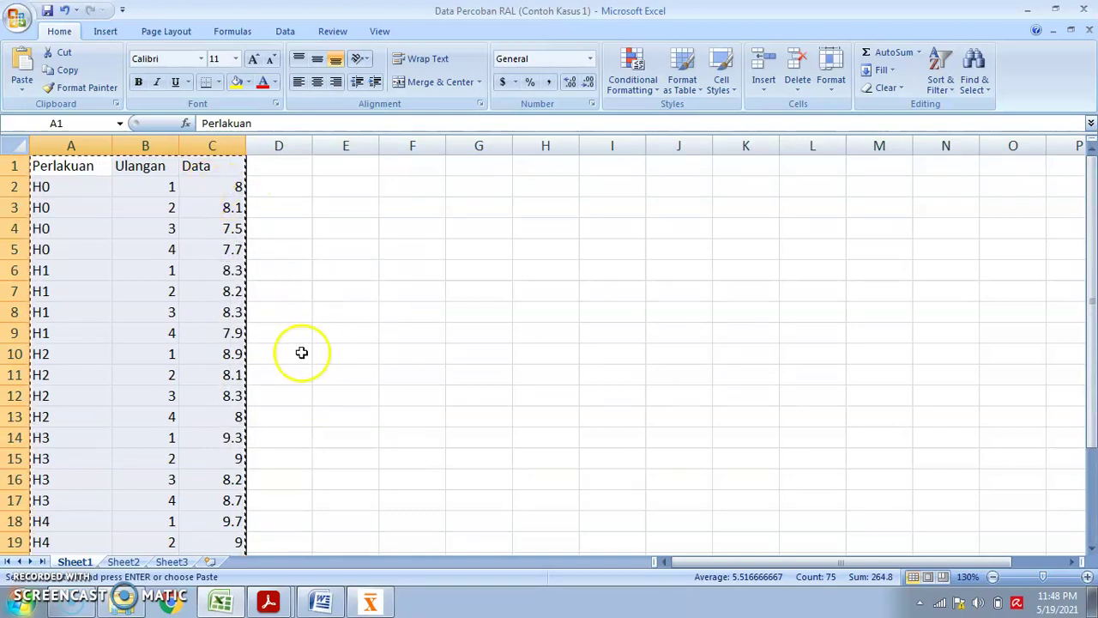
# Switch to CoStat, open the copied table from the clipboard to replace the old data, and compare it with the Excel sheet.
pyautogui.click(391, 599)
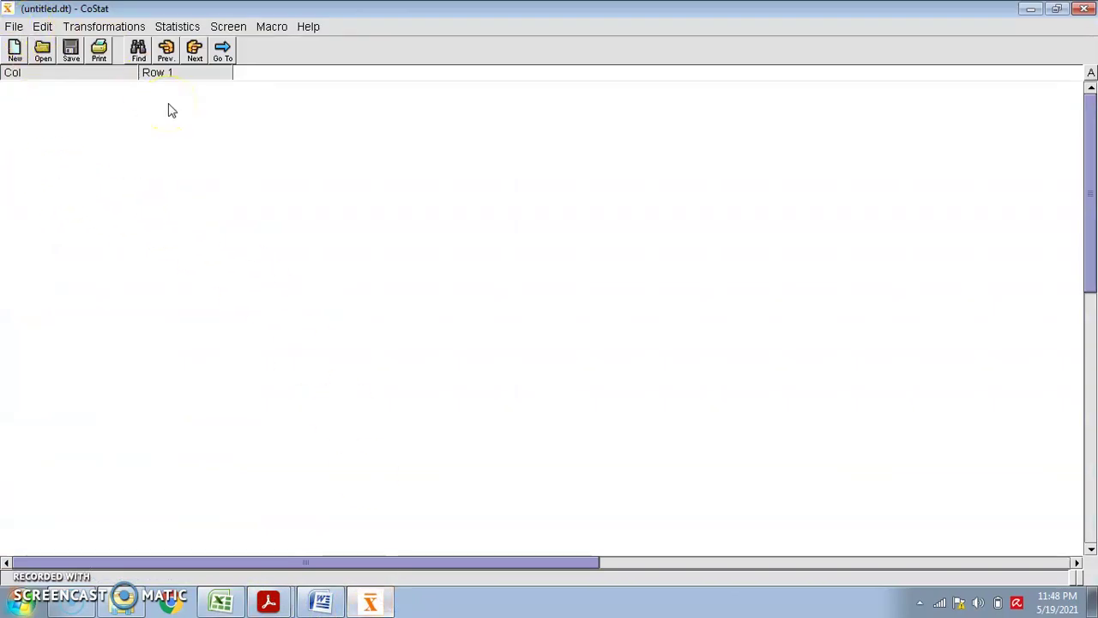
pyautogui.click(14, 27)
pyautogui.click(62, 98)
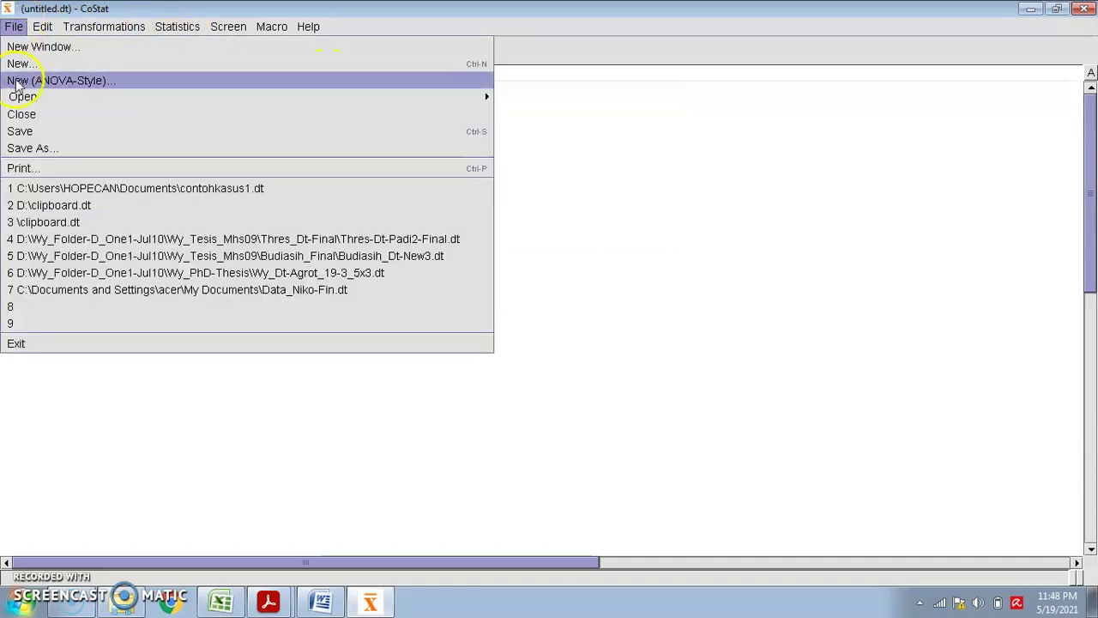
pyautogui.moveTo(26, 101)
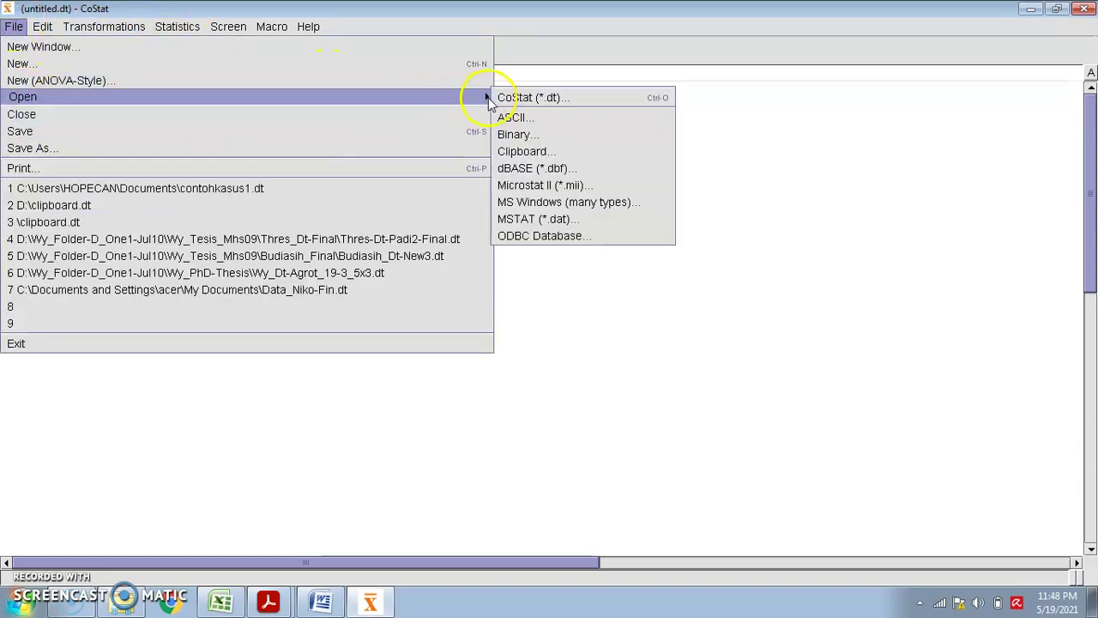
pyautogui.click(554, 152)
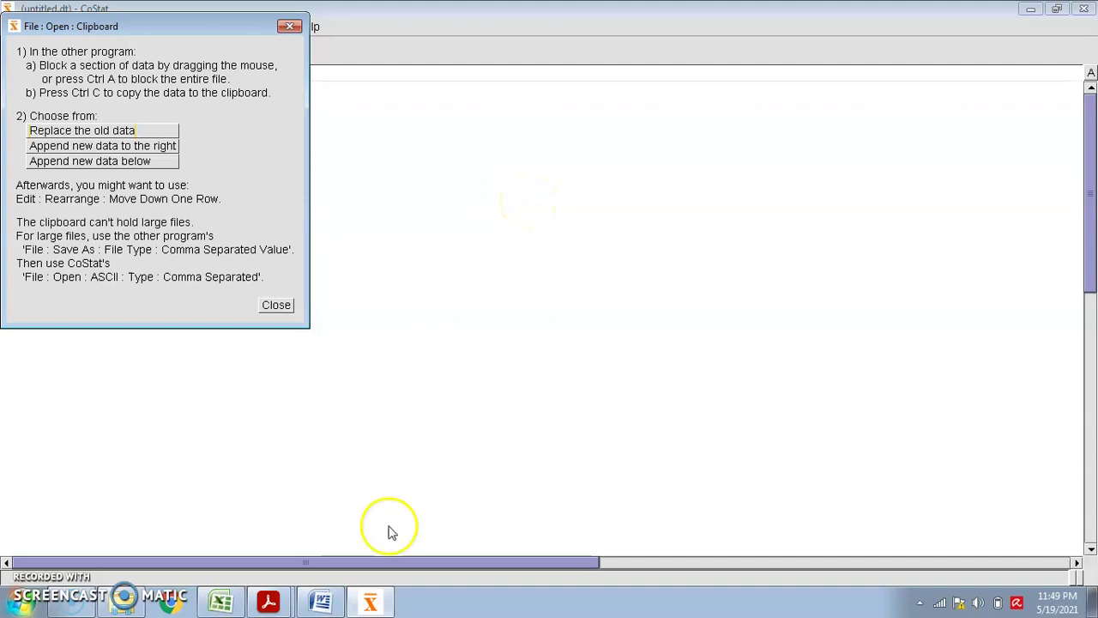
pyautogui.moveTo(228, 605)
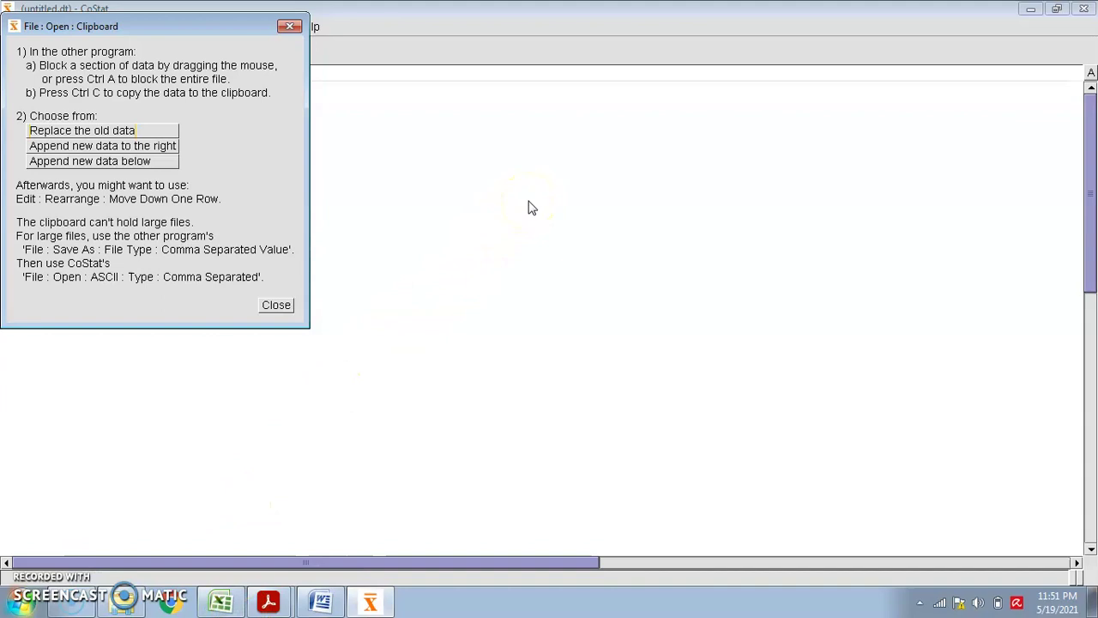
pyautogui.click(60, 130)
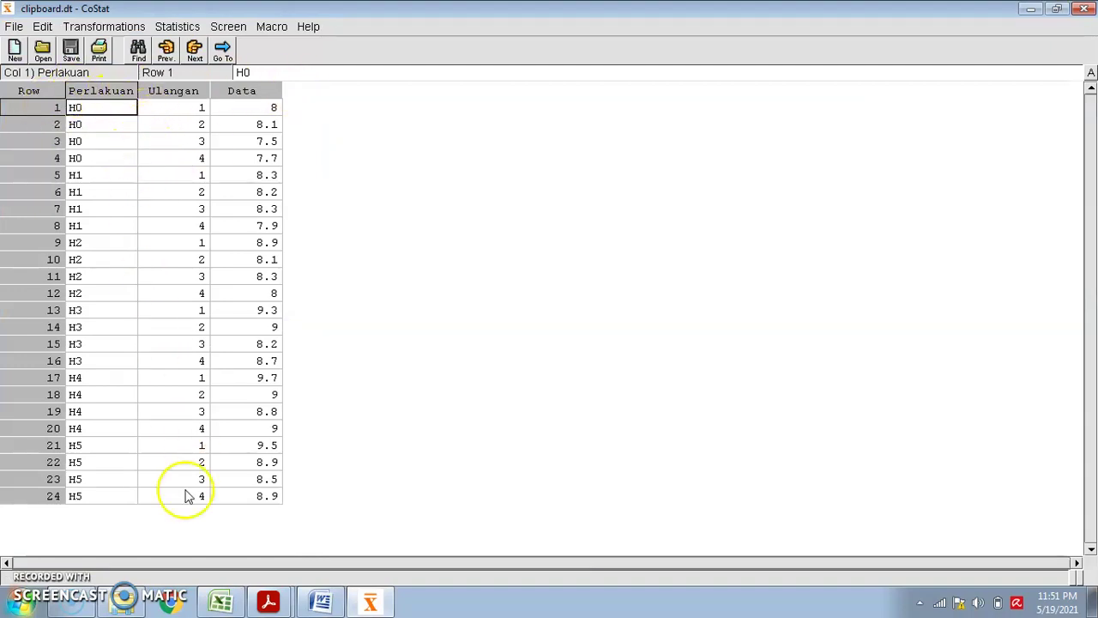
pyautogui.click(220, 601)
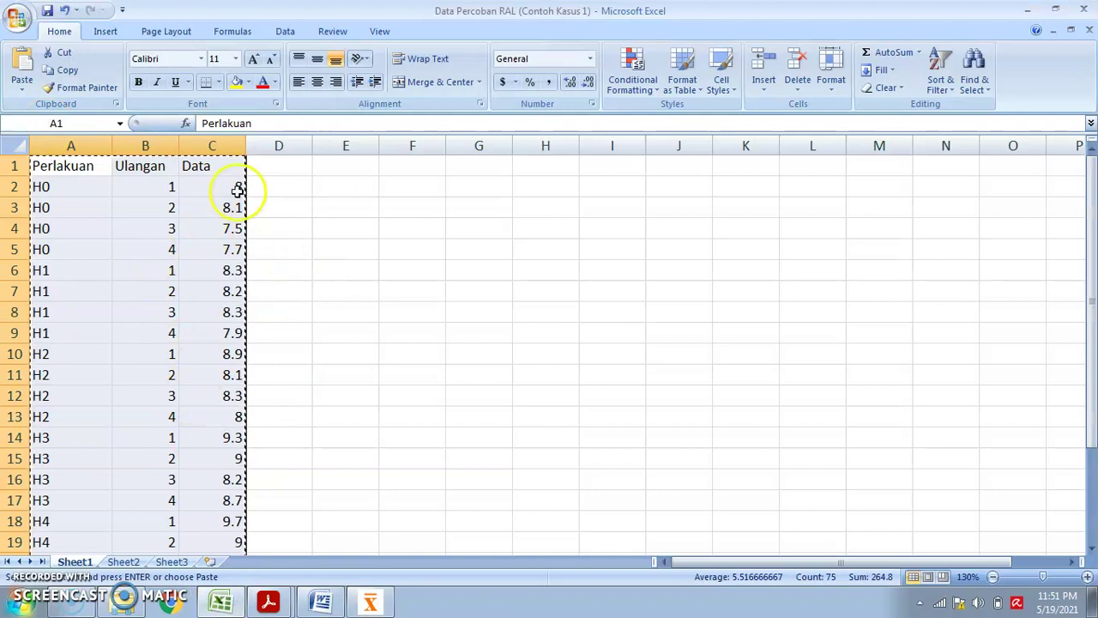
pyautogui.click(370, 603)
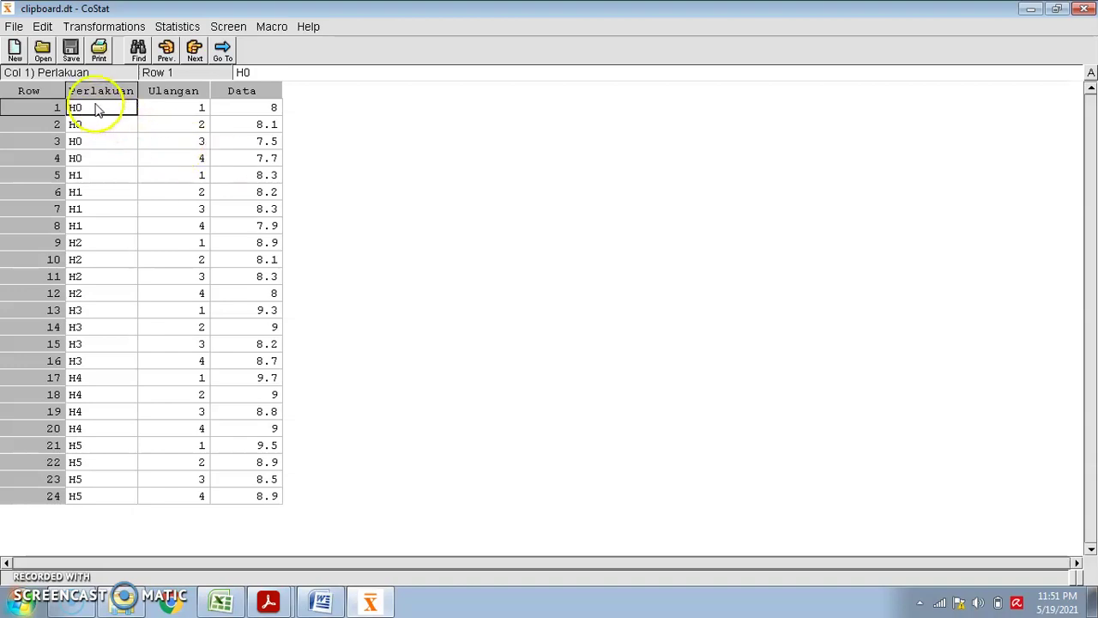
# Begin saving the data under a new name as a CoStat (*.dt) file and create and open a "latihan costat" folder in Documents.
pyautogui.click(15, 27)
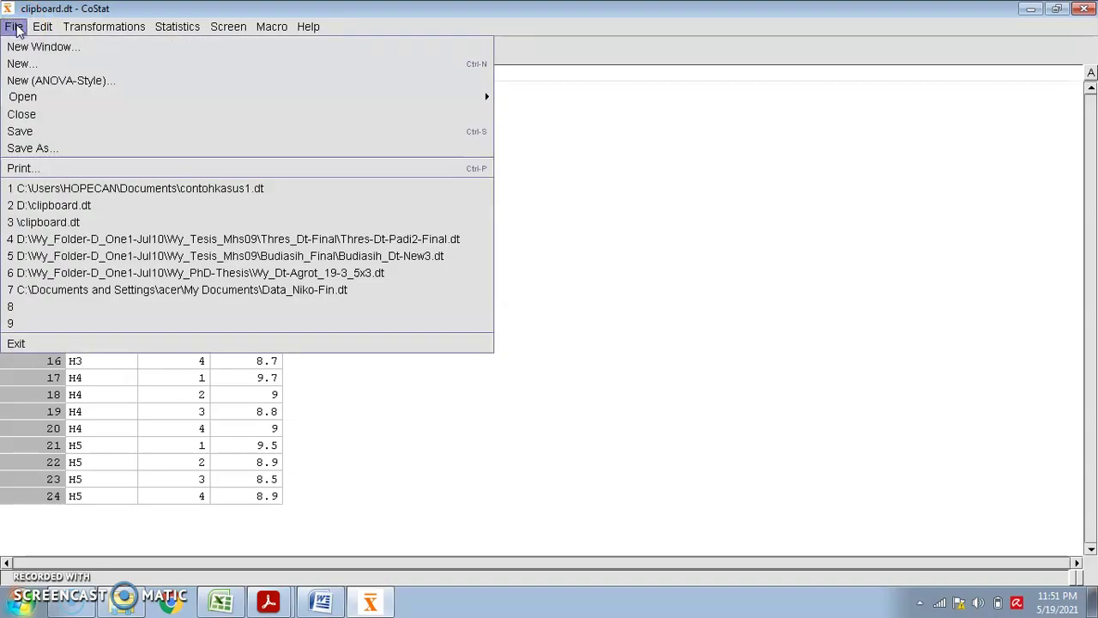
pyautogui.click(49, 149)
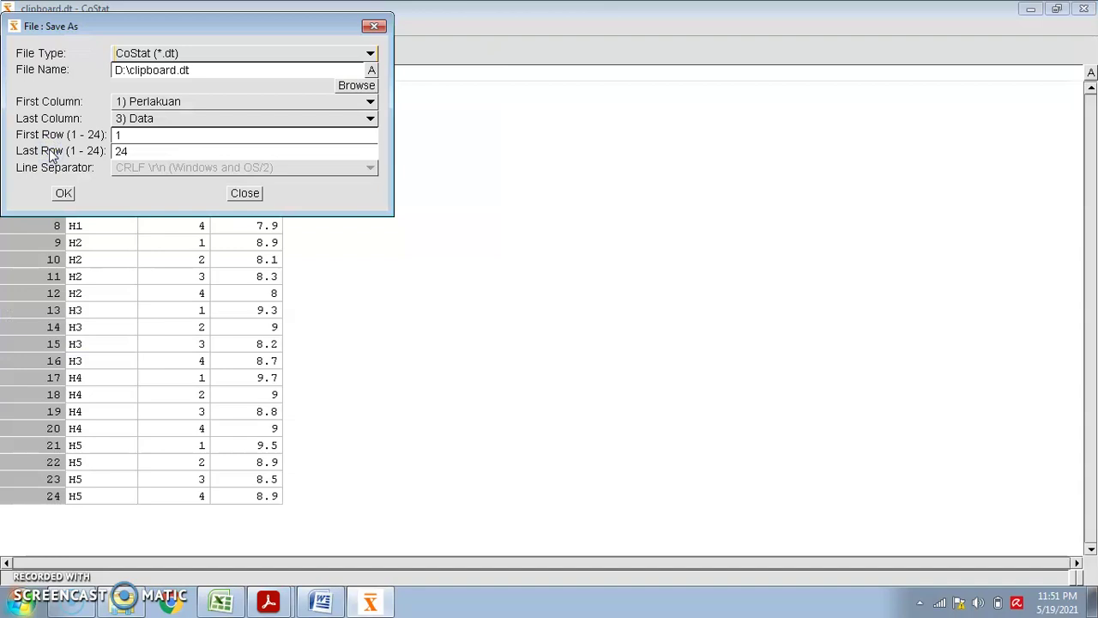
pyautogui.click(193, 52)
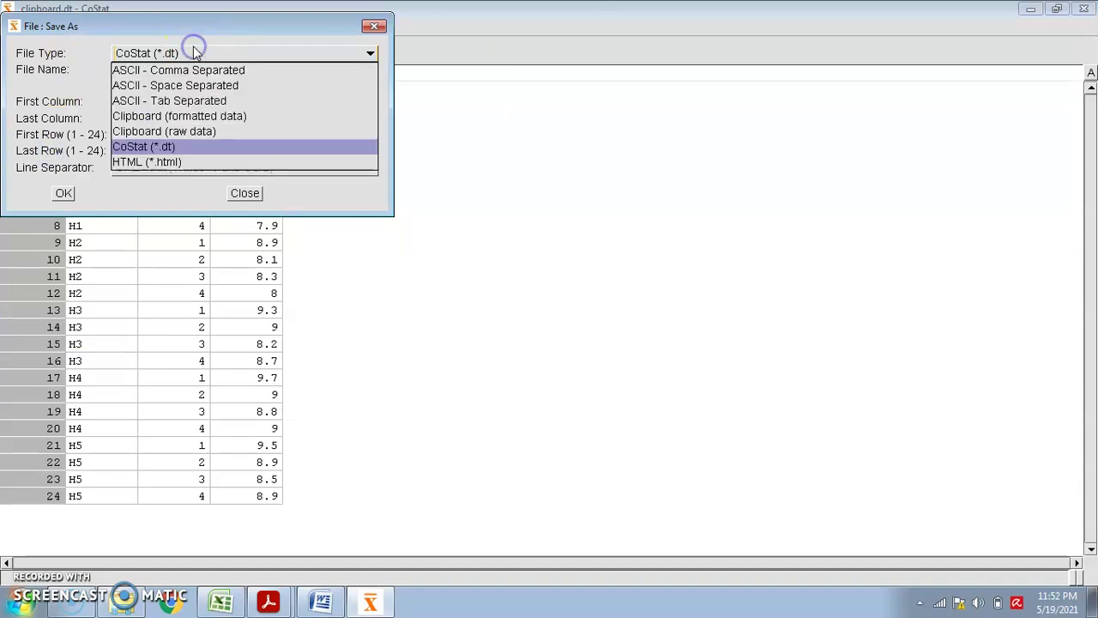
pyautogui.click(168, 53)
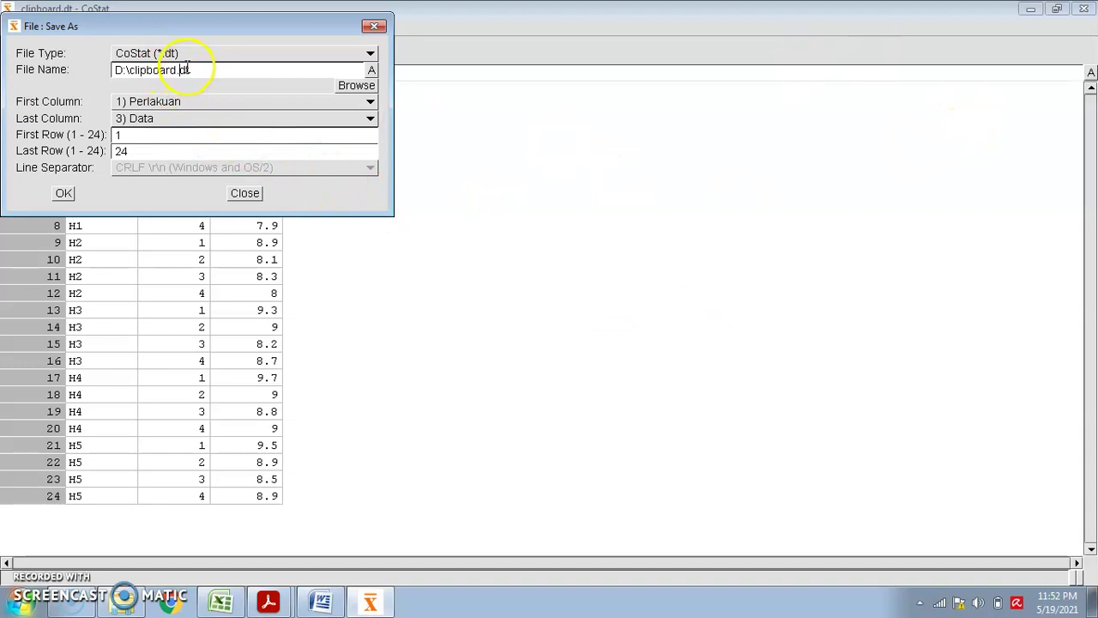
pyautogui.click(370, 85)
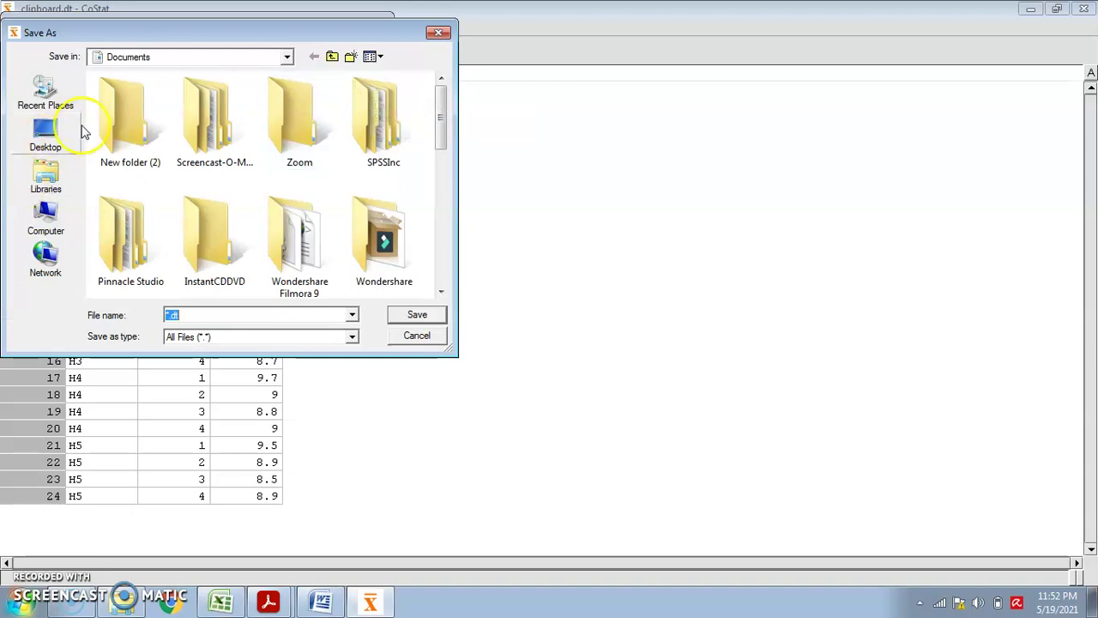
pyautogui.click(358, 64)
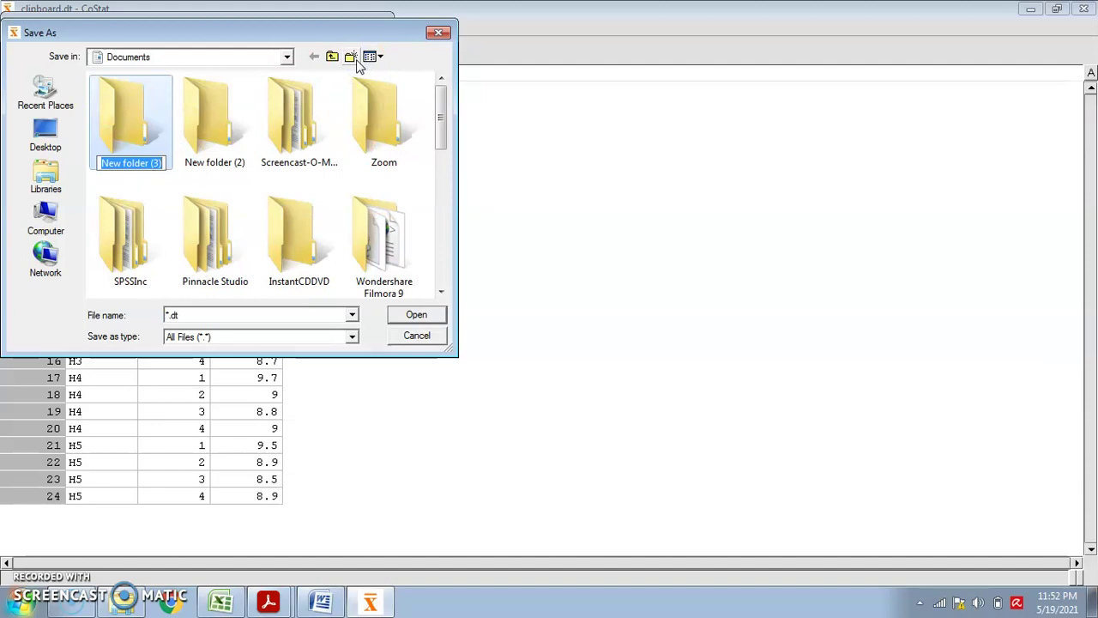
pyautogui.write('latihan')
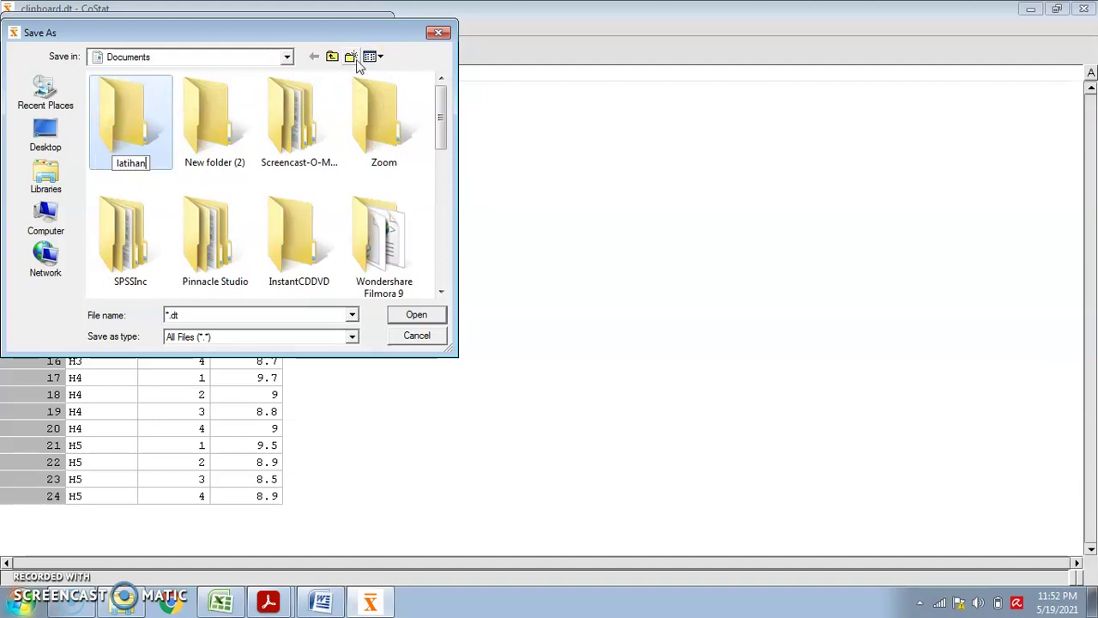
pyautogui.write(' costat')
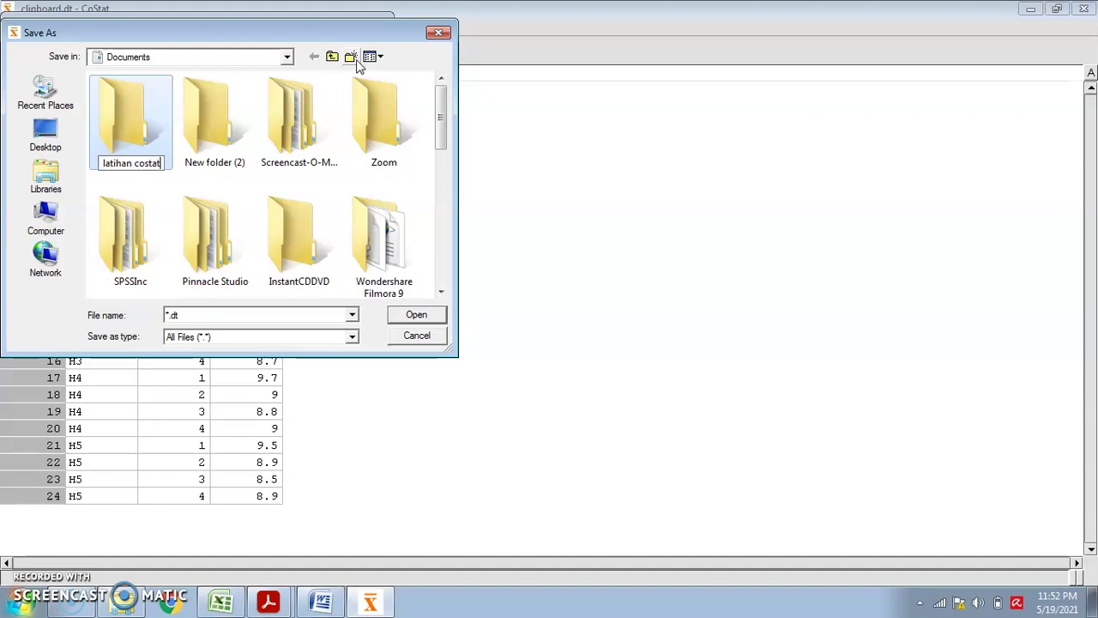
pyautogui.click(144, 122)
pyautogui.doubleClick(144, 122)
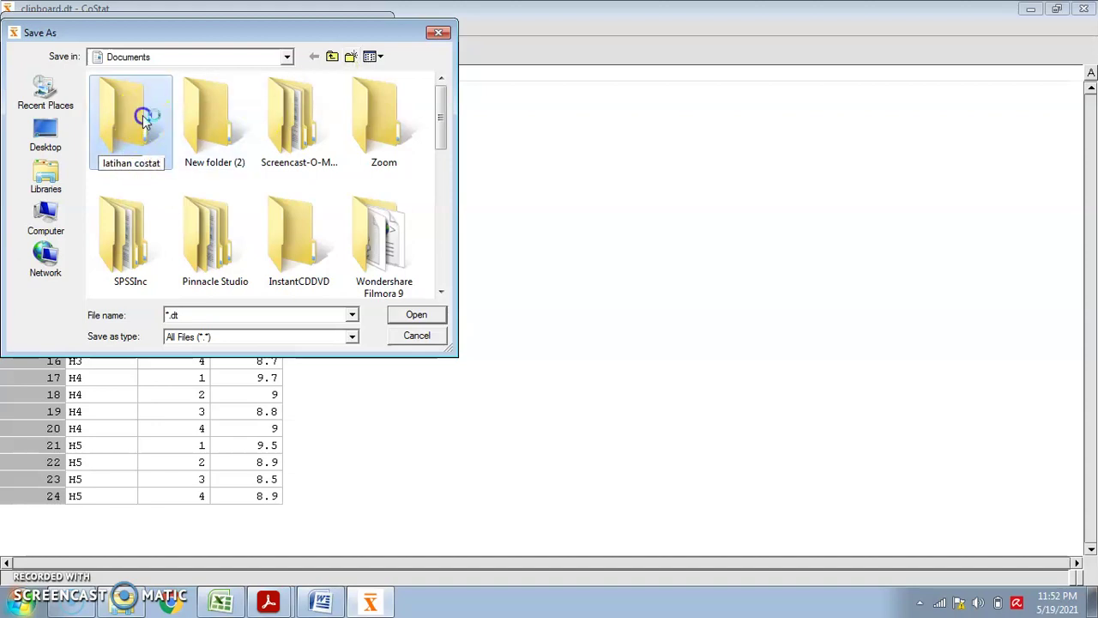
# Name the file latihan1.dt and save all the data in the latihan costat folder.
pyautogui.doubleClick(168, 315)
pyautogui.click(168, 315)
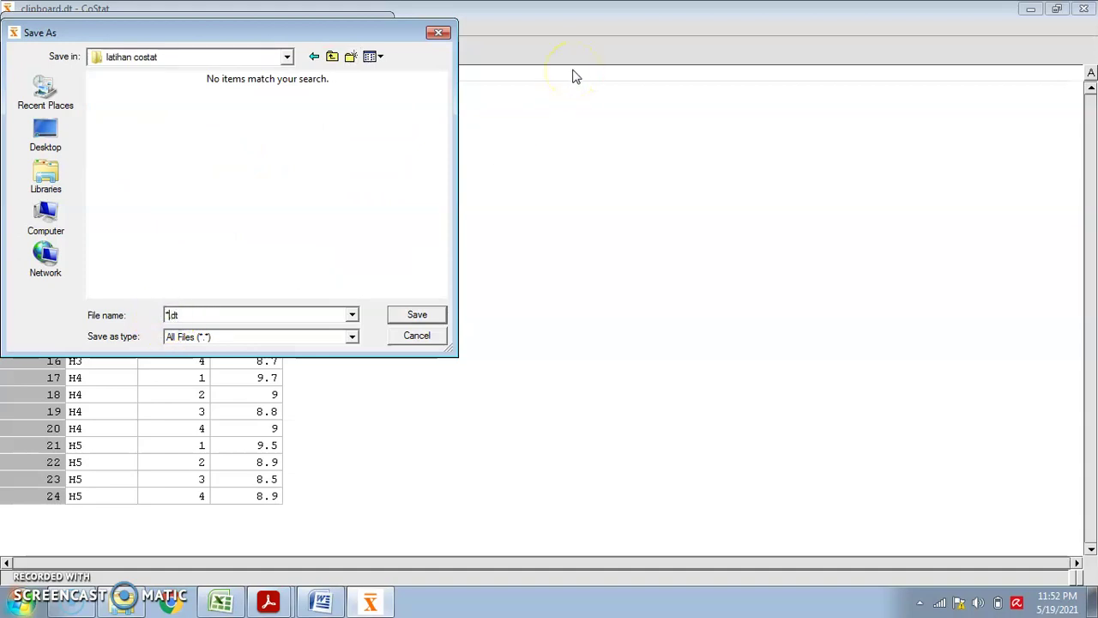
pyautogui.write('latihan1')
pyautogui.click(421, 315)
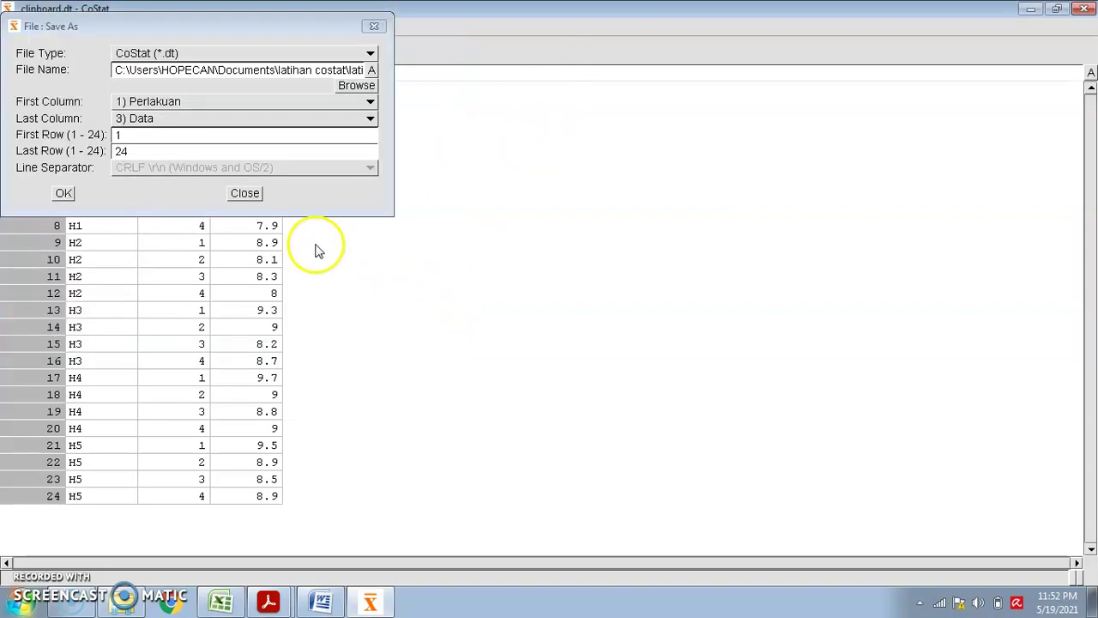
pyautogui.click(66, 194)
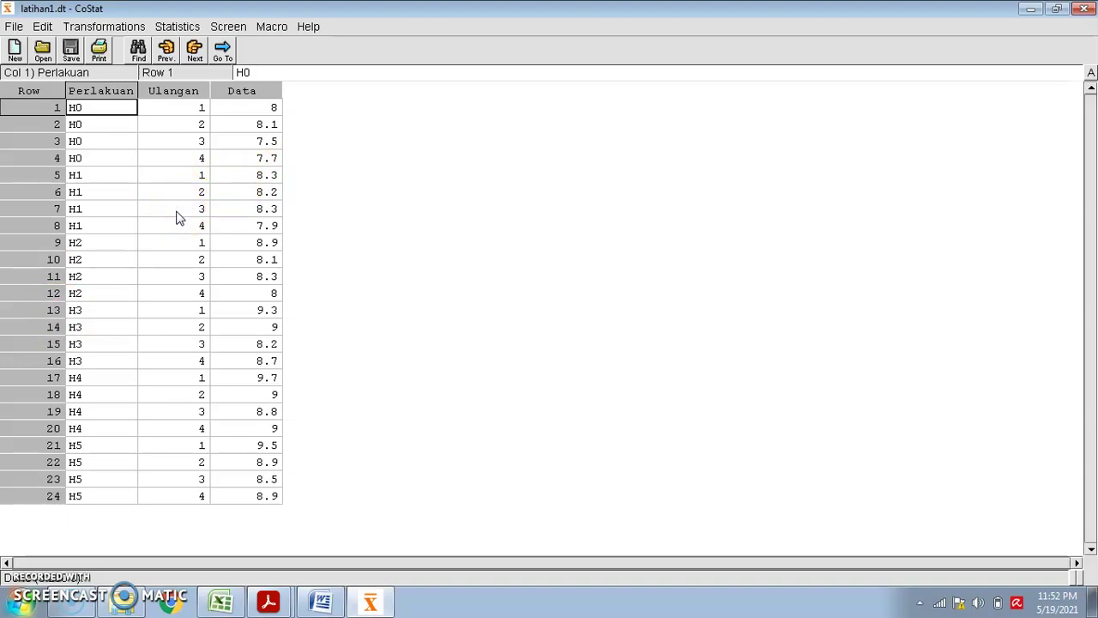
# Export columns Perlakuan to Data, rows 1 to 24, to the clipboard as formatted data.
pyautogui.click(13, 27)
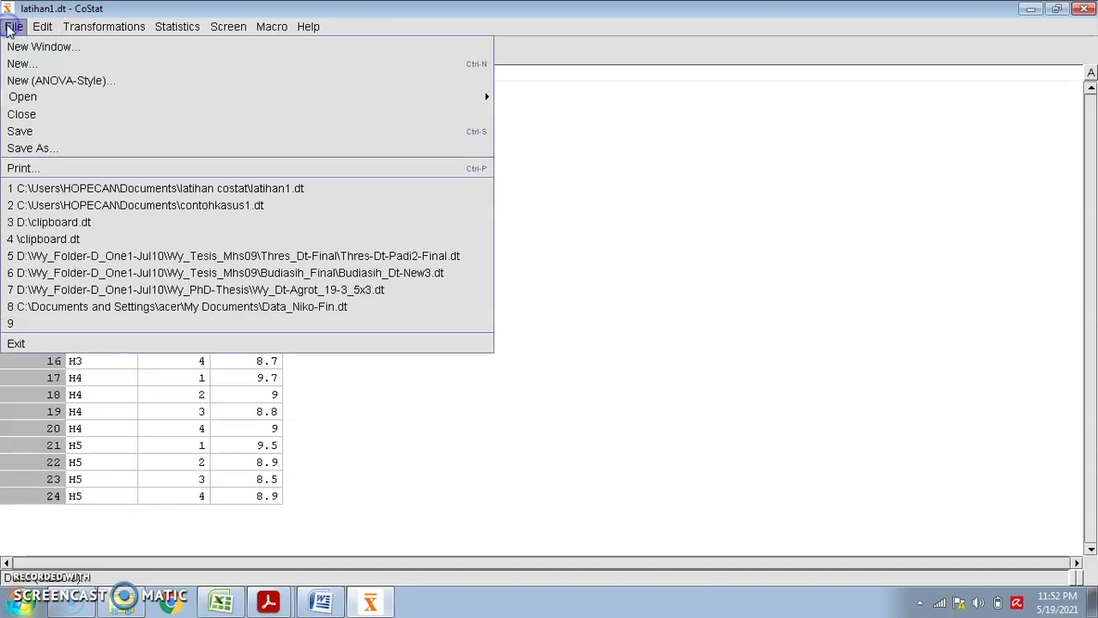
pyautogui.click(72, 148)
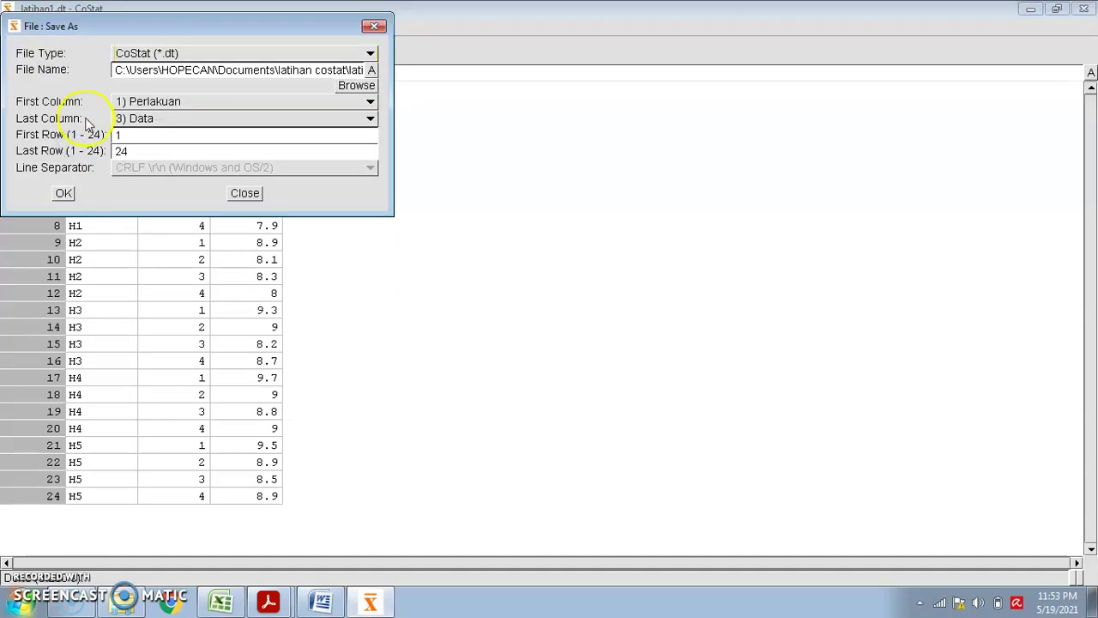
pyautogui.click(142, 57)
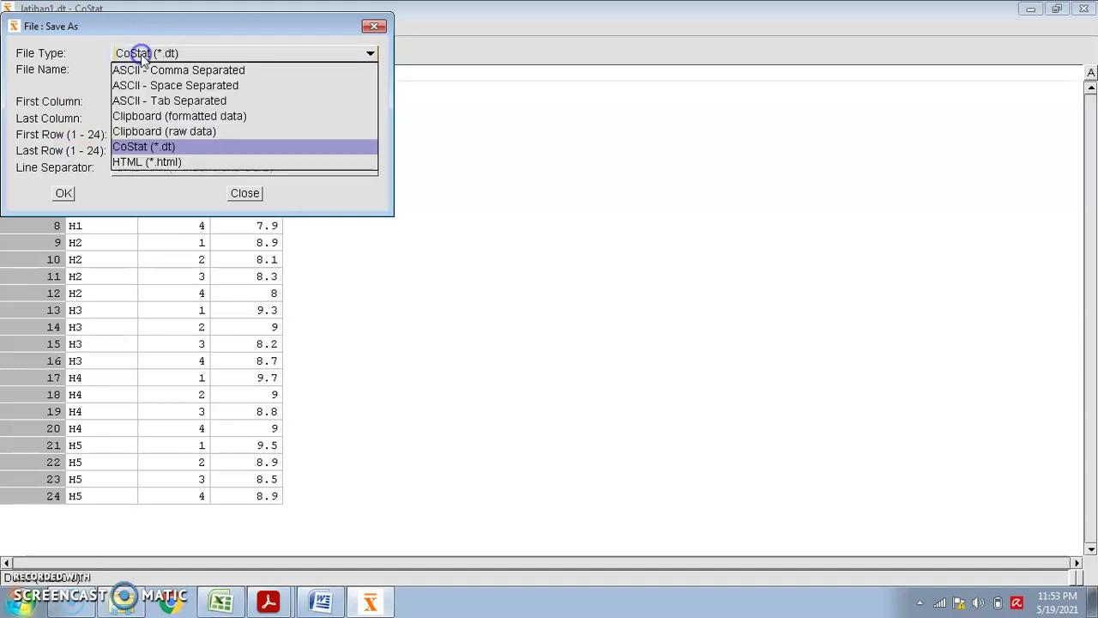
pyautogui.click(140, 115)
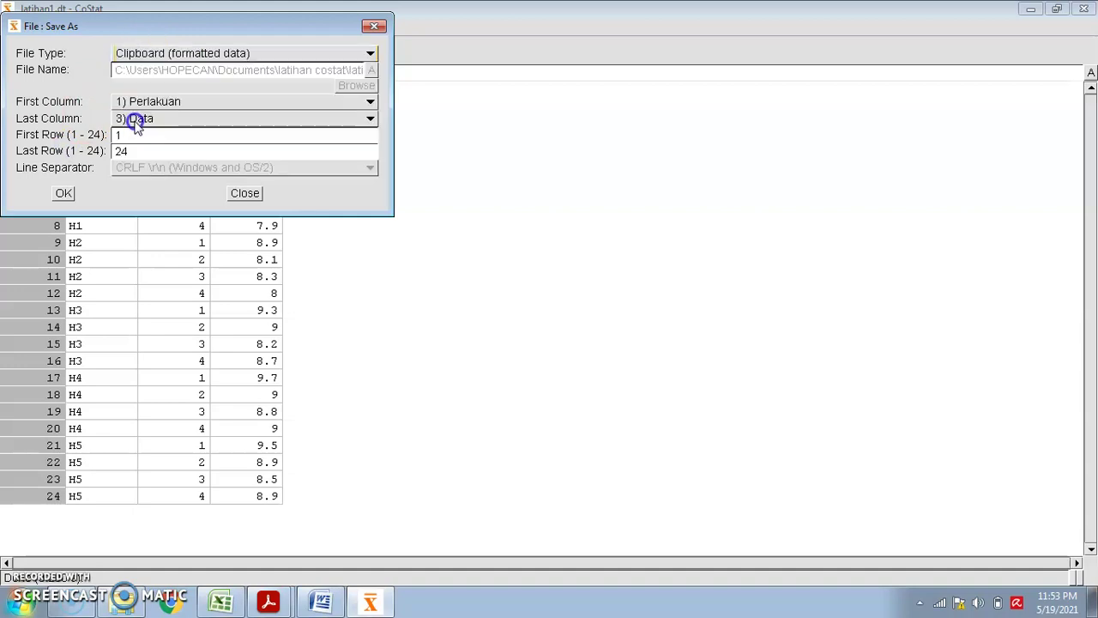
pyautogui.click(62, 192)
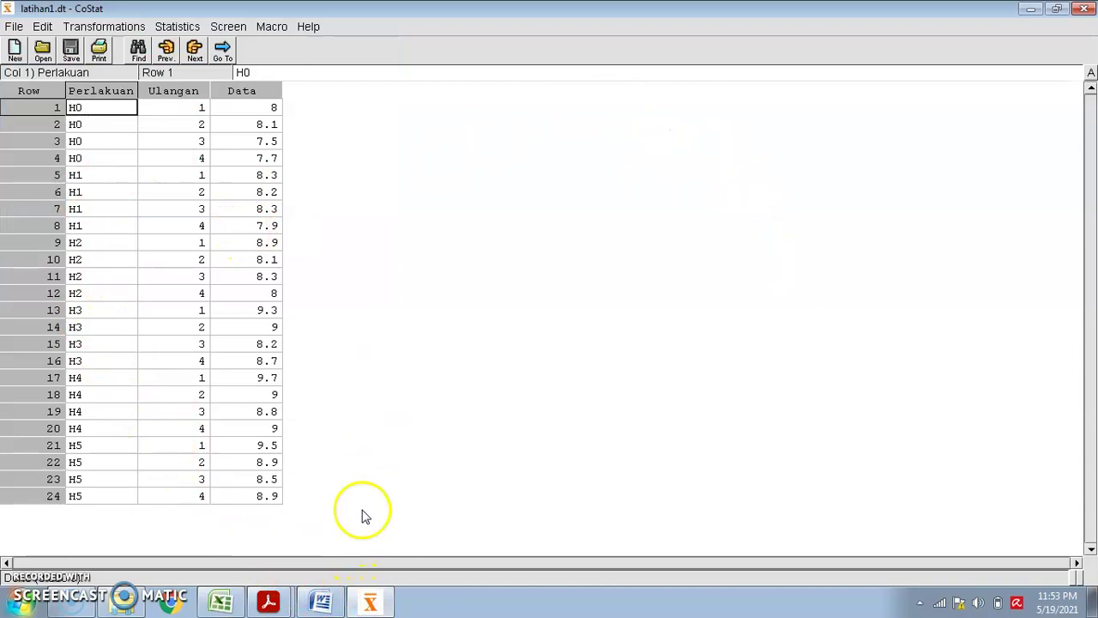
# Paste the exported data into the blank Word document, look over its rows, and return to CoStat.
pyautogui.click(323, 602)
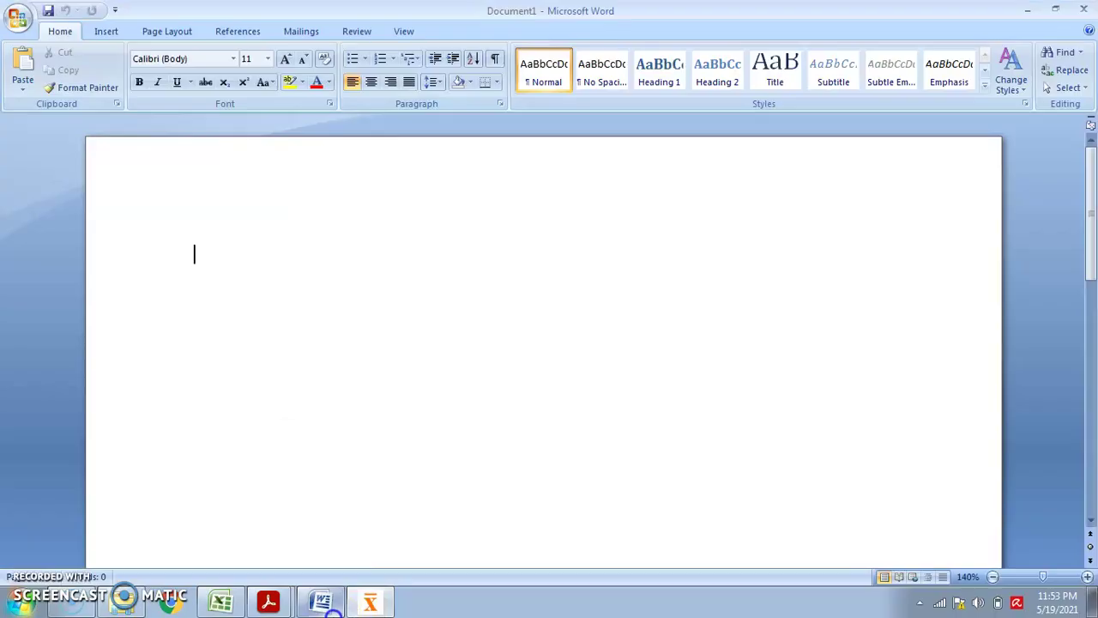
pyautogui.rightClick(234, 247)
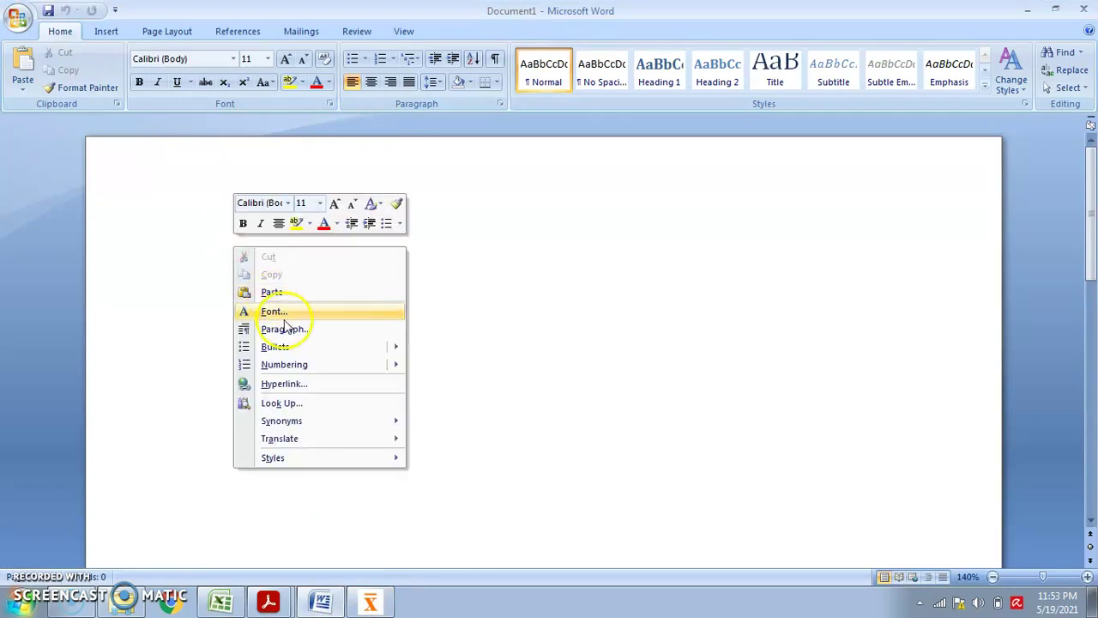
pyautogui.click(269, 293)
pyautogui.scroll(6, 326, 287)
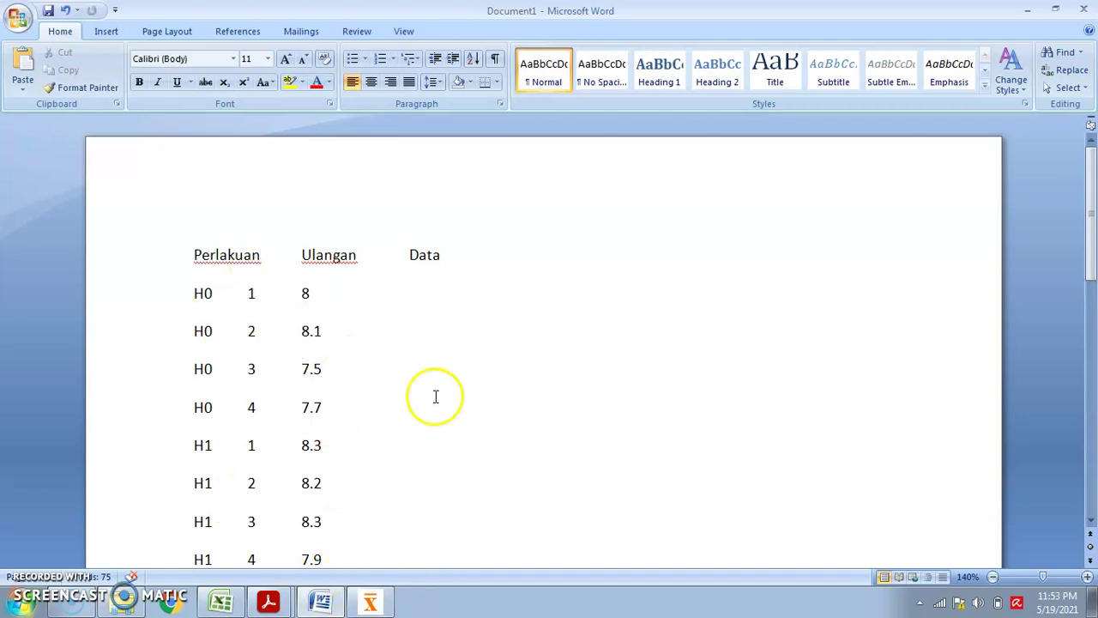
pyautogui.moveTo(378, 609)
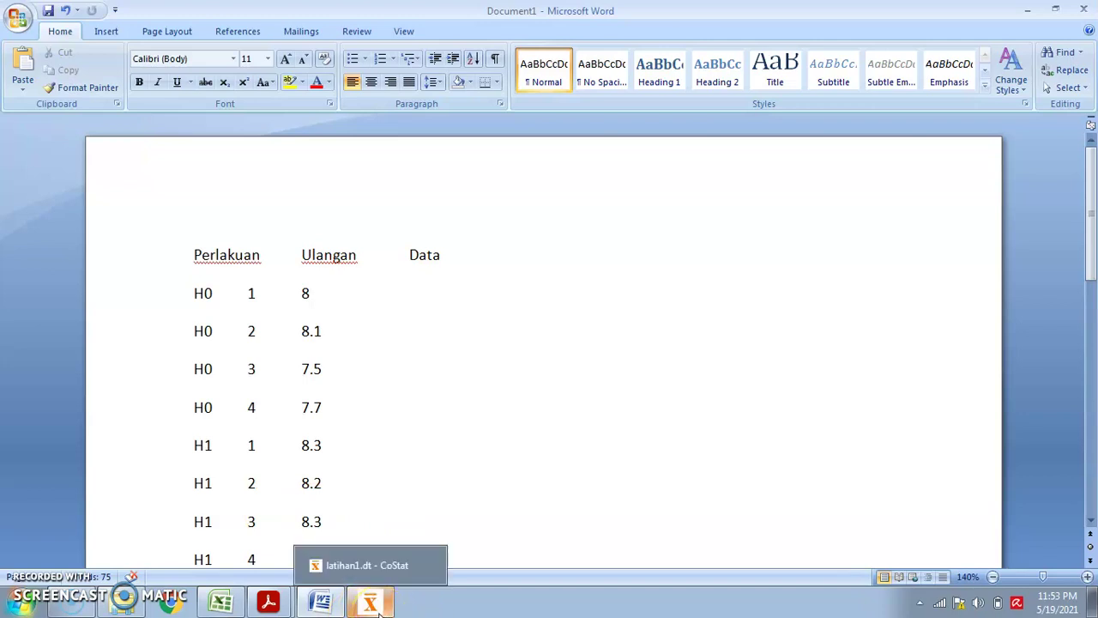
pyautogui.click(378, 611)
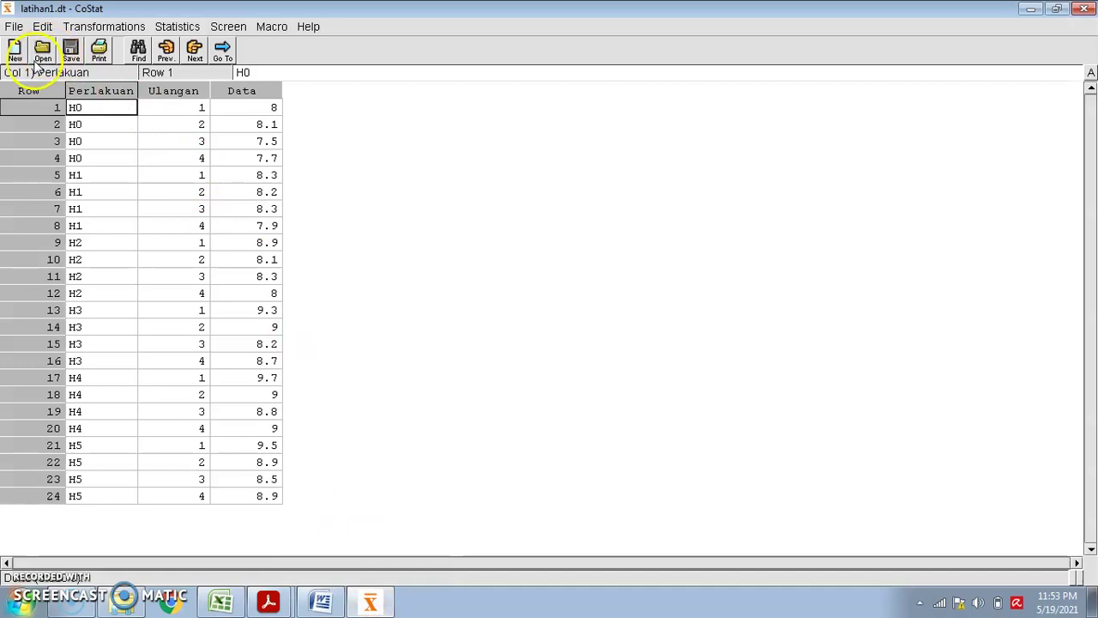